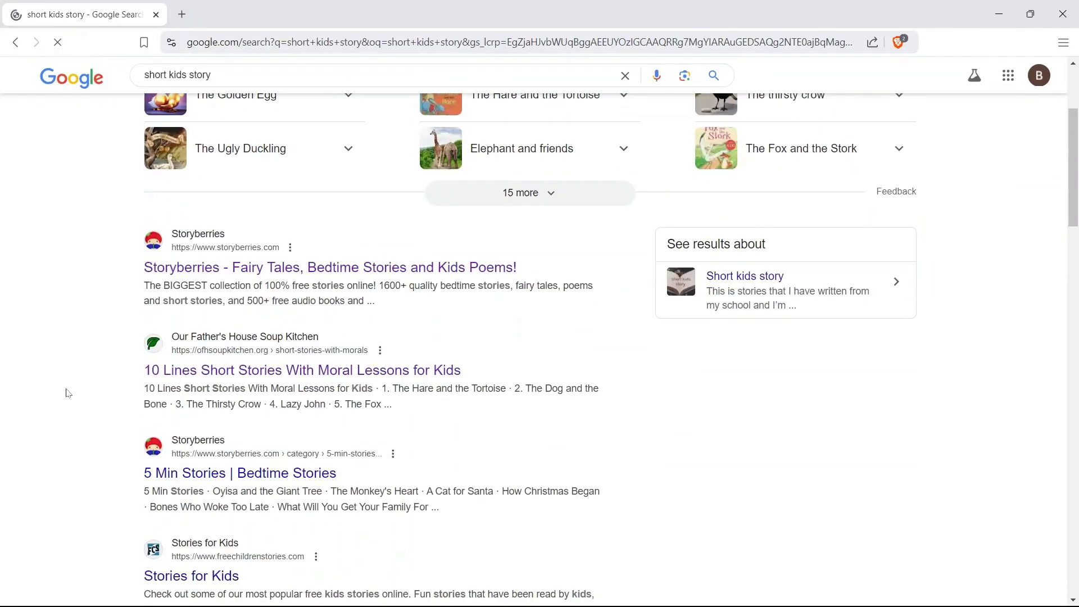
Step: Open the short-stories-with-morals page on ofhsoupkitchen.org and copy the full text and moral of The Thirsty Crow
scroll(58, 256, down, 15)
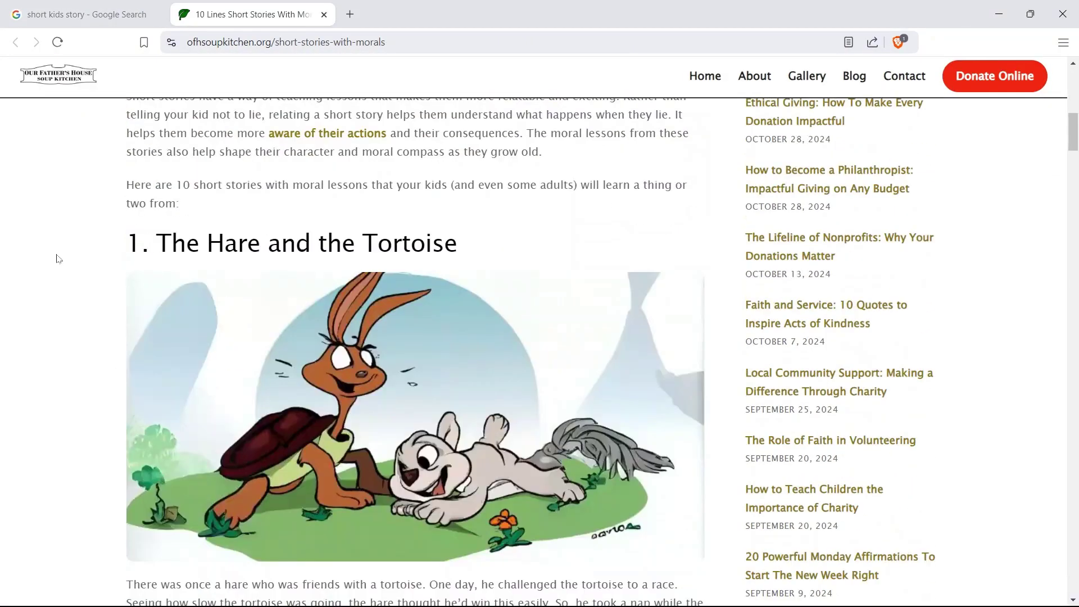
scroll(57, 257, down, 12)
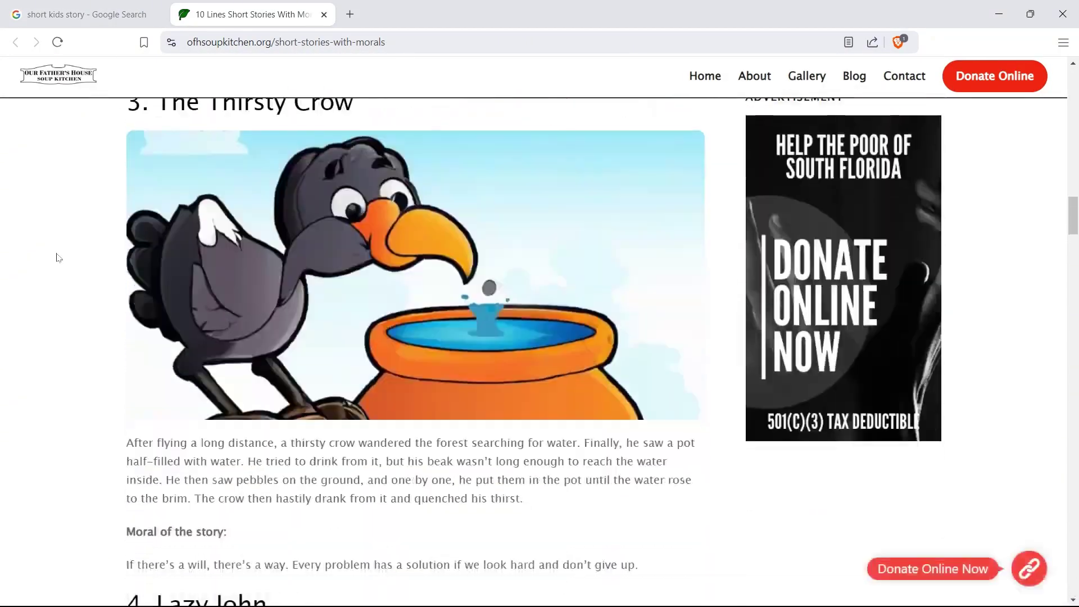
scroll(48, 308, up, 3)
scroll(906, 422, up, 1)
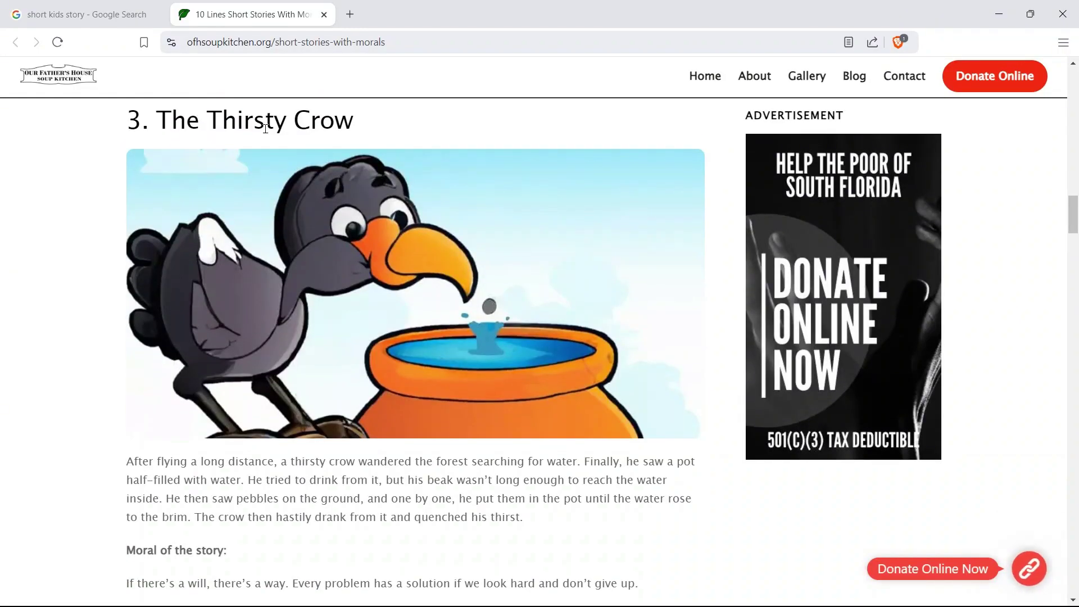
drag(130, 462, 618, 579)
right_click(453, 508)
click(478, 315)
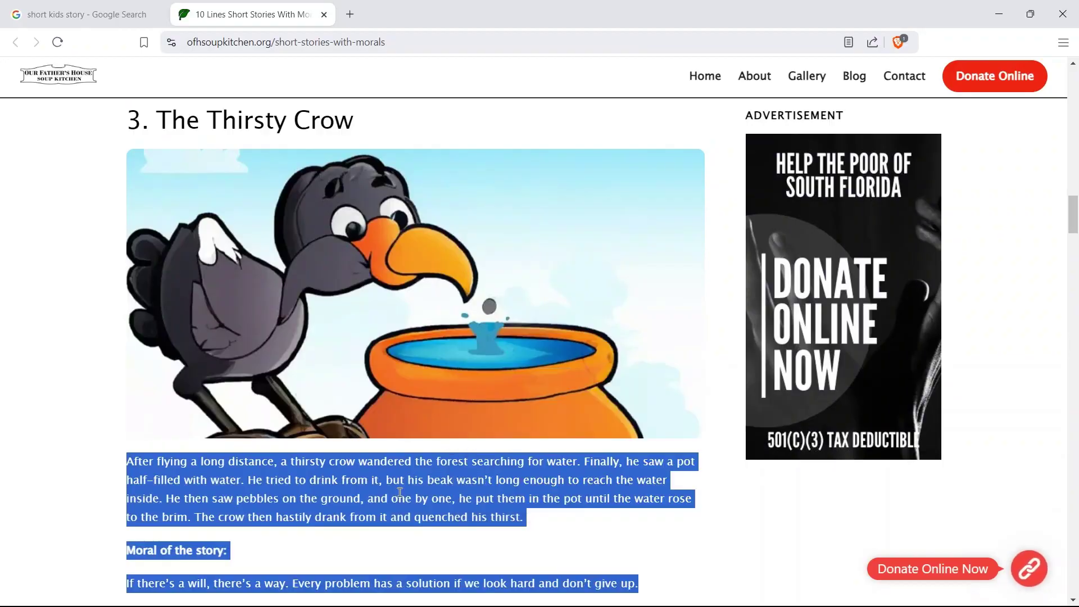
Step: Switch to ChatGPT and submit the copied story with the request "Separate all the scenes of this story, separate even the smallest scene."
key(alt+Tab)
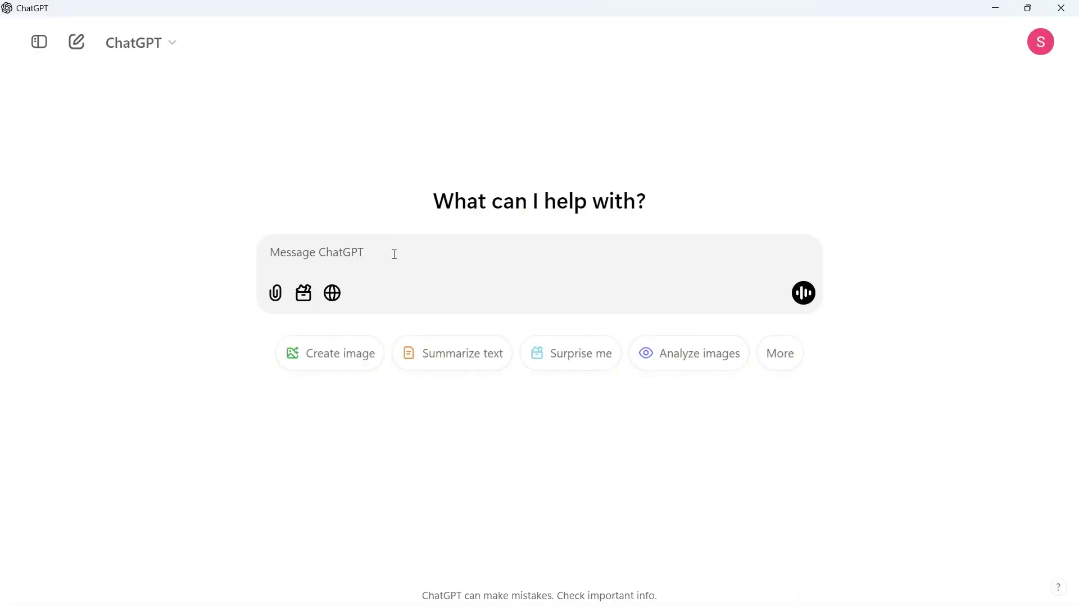
key(ctrl+v)
key(shift+Return)
key(shift+Return)
text(Sep)
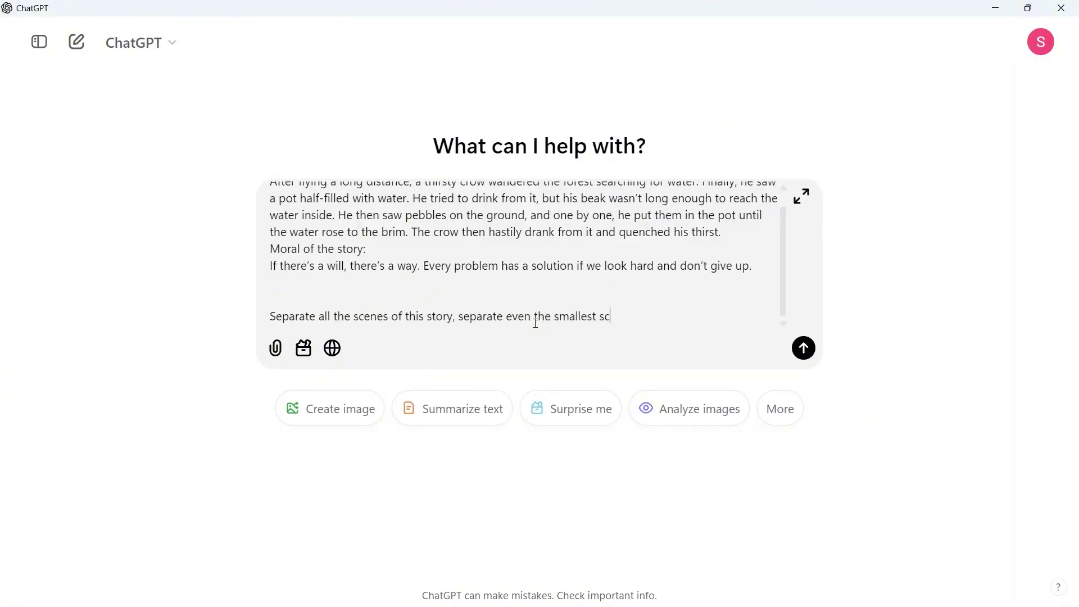
key(Return)
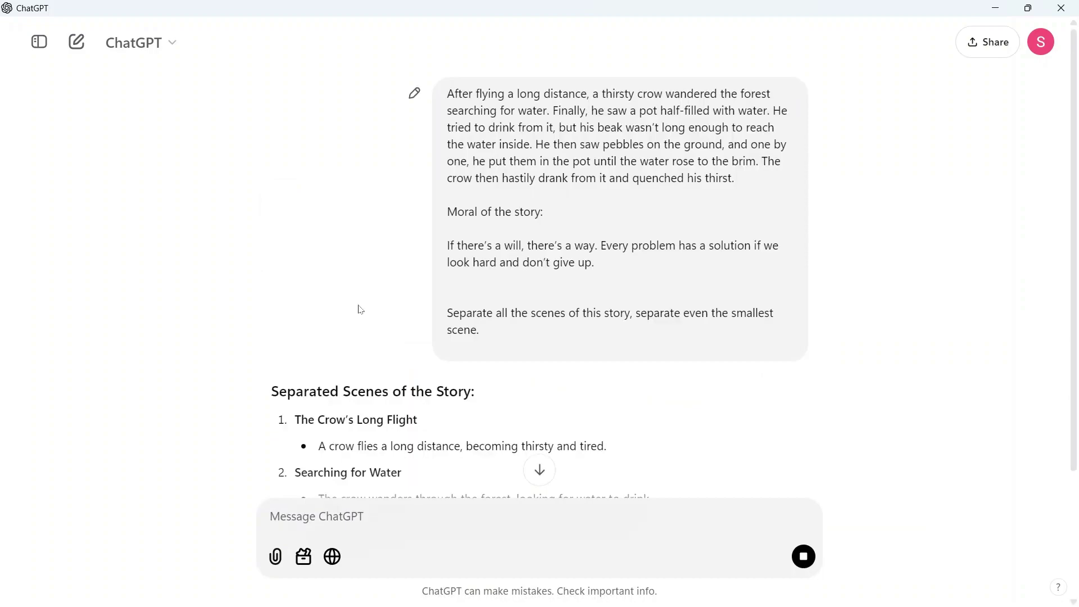
Step: Send the follow-up request "Give me detailed prompt of each scene for ai video generation"
scroll(360, 310, down, 7)
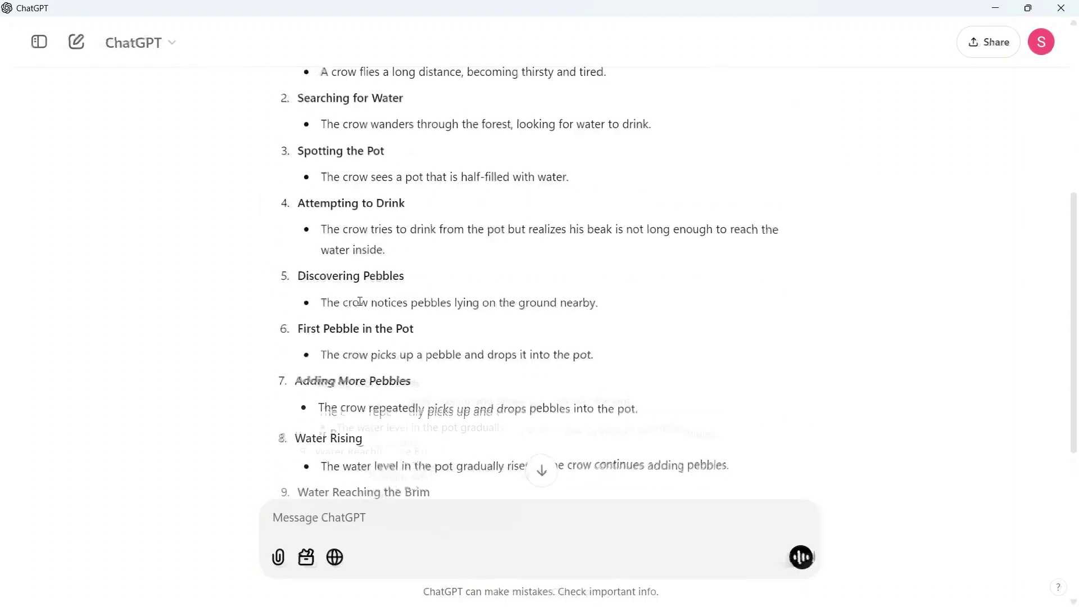
click(600, 510)
text(Giv)
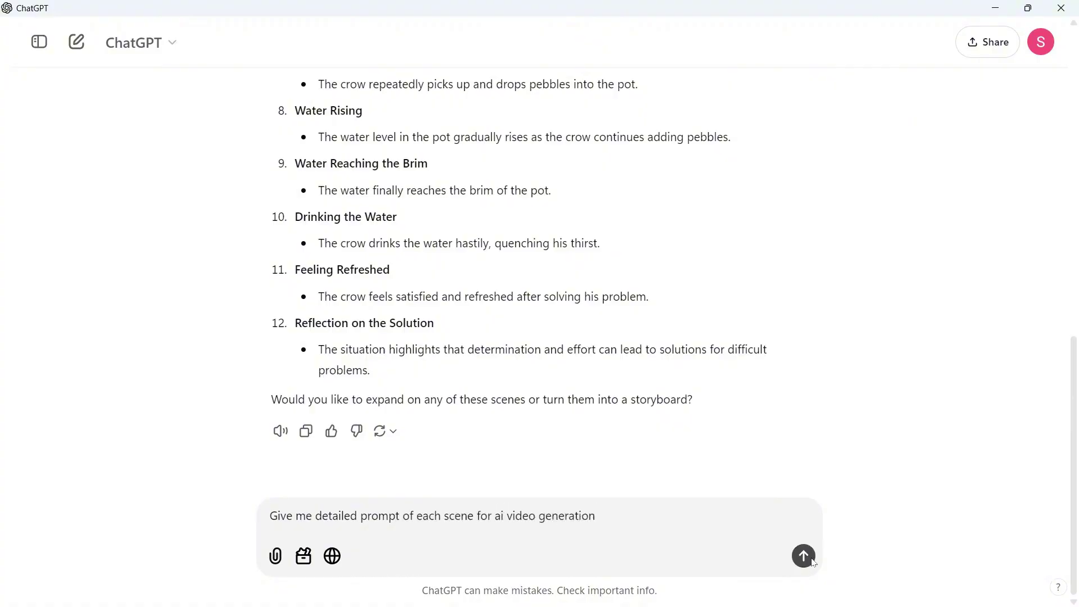
click(812, 560)
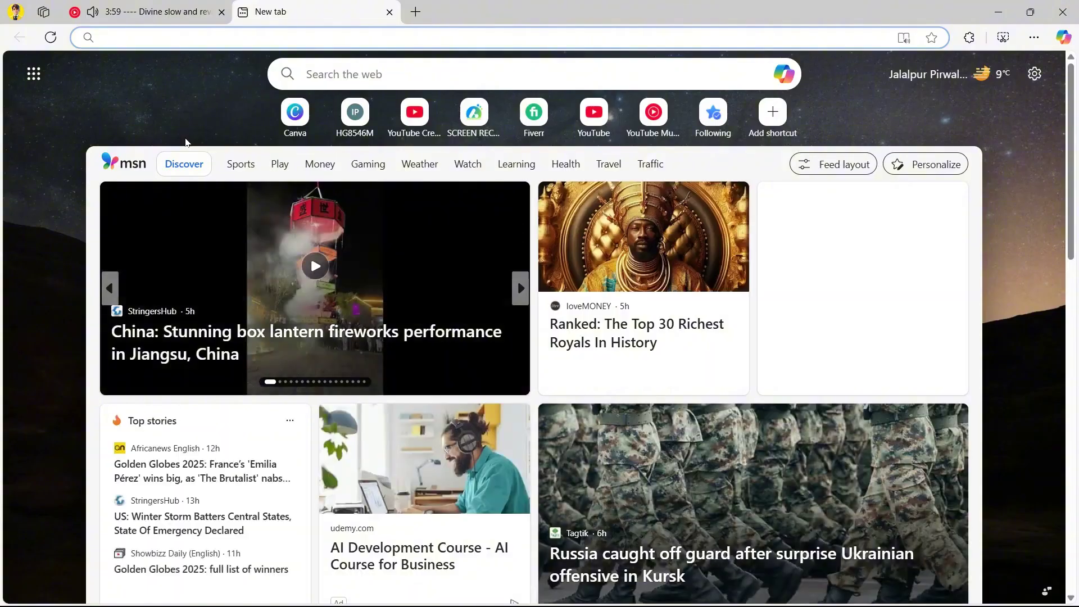
Step: Switch to the Edge browser, go to designer.microsoft.com and open Microsoft Designer's image creator
text(de)
key(Return)
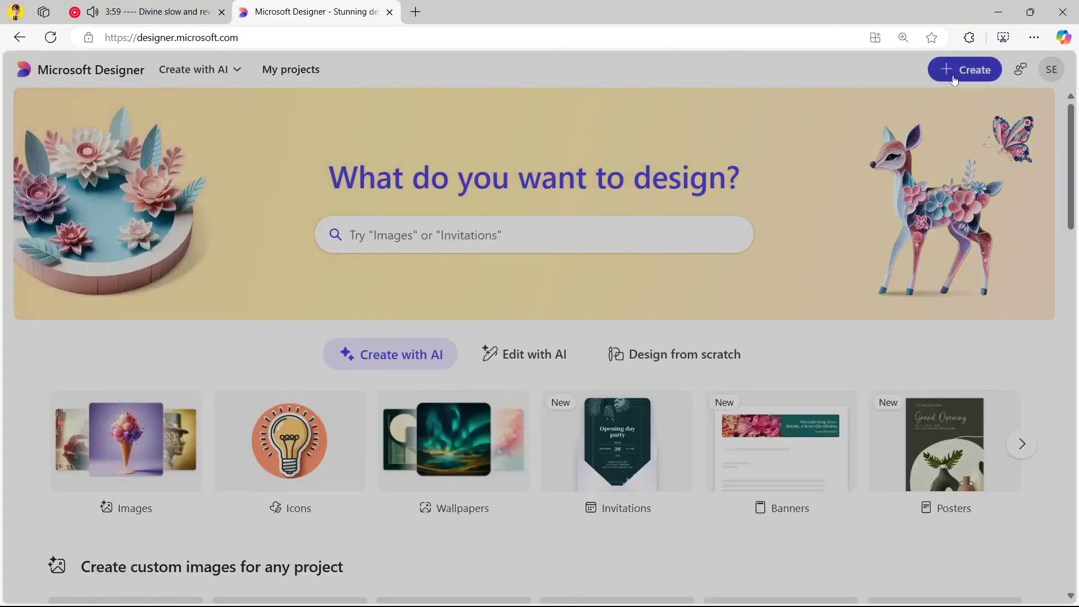
click(954, 72)
click(925, 171)
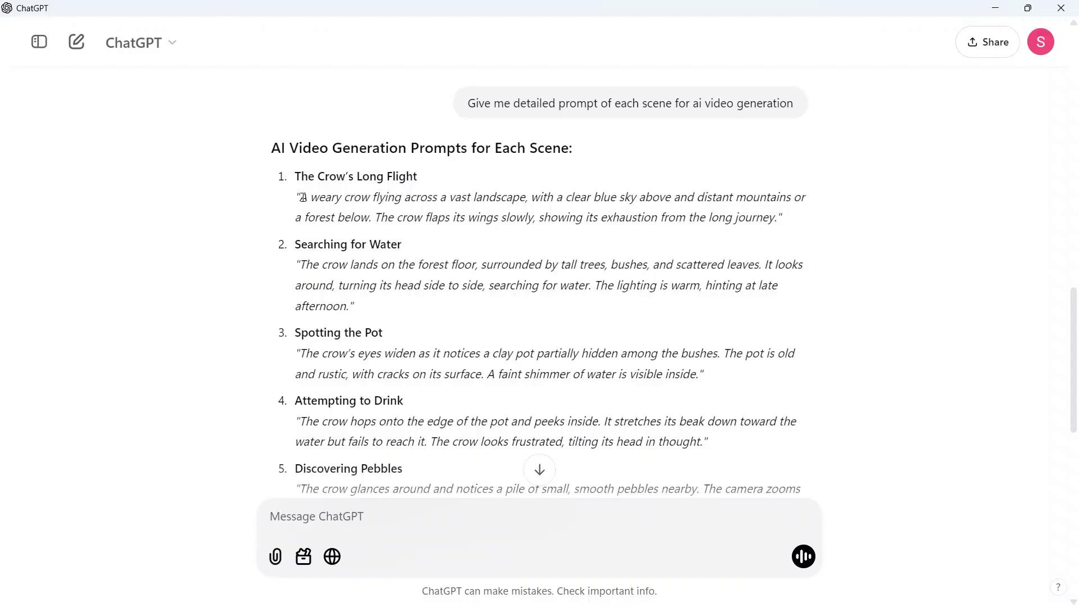
Step: Copy ChatGPT's prompt for The Crow's Long Flight into Designer's image description, adding "3D Animation and Disney Pixar"
drag(302, 197, 740, 214)
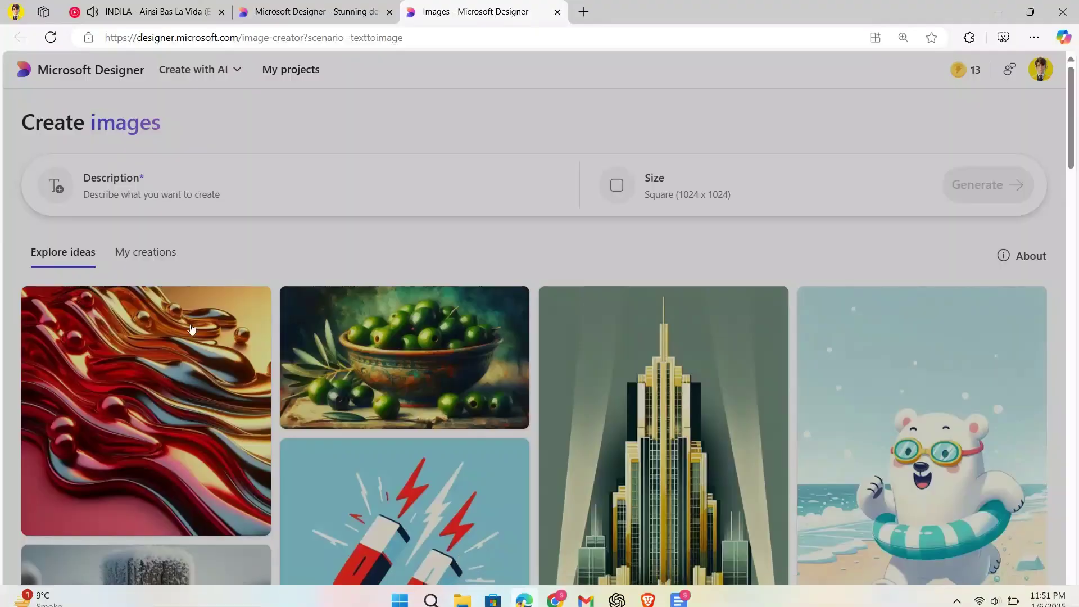
click(236, 200)
key(ctrl+v)
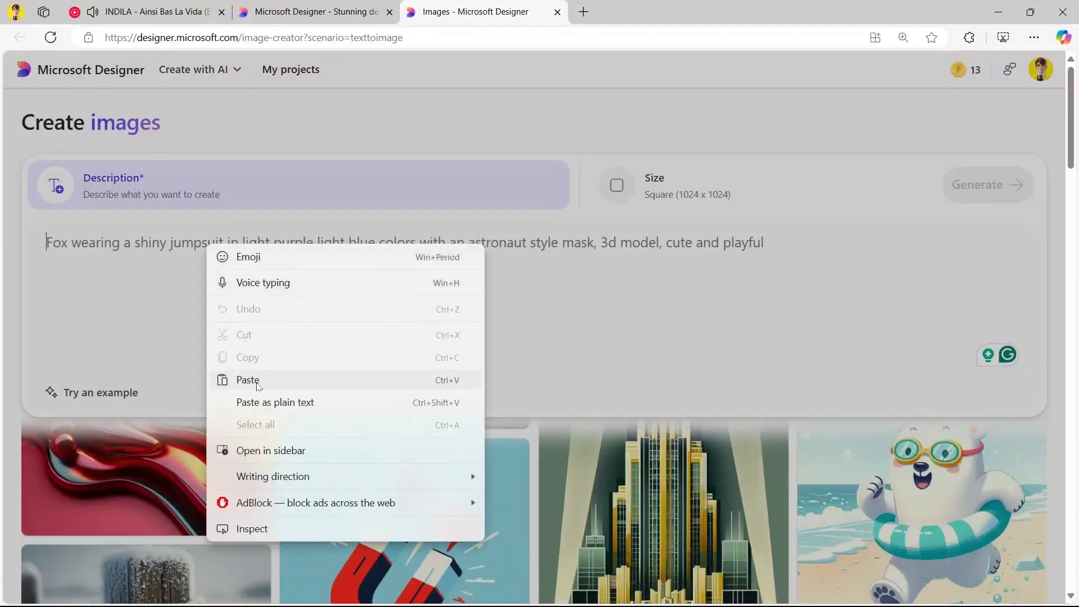
click(247, 380)
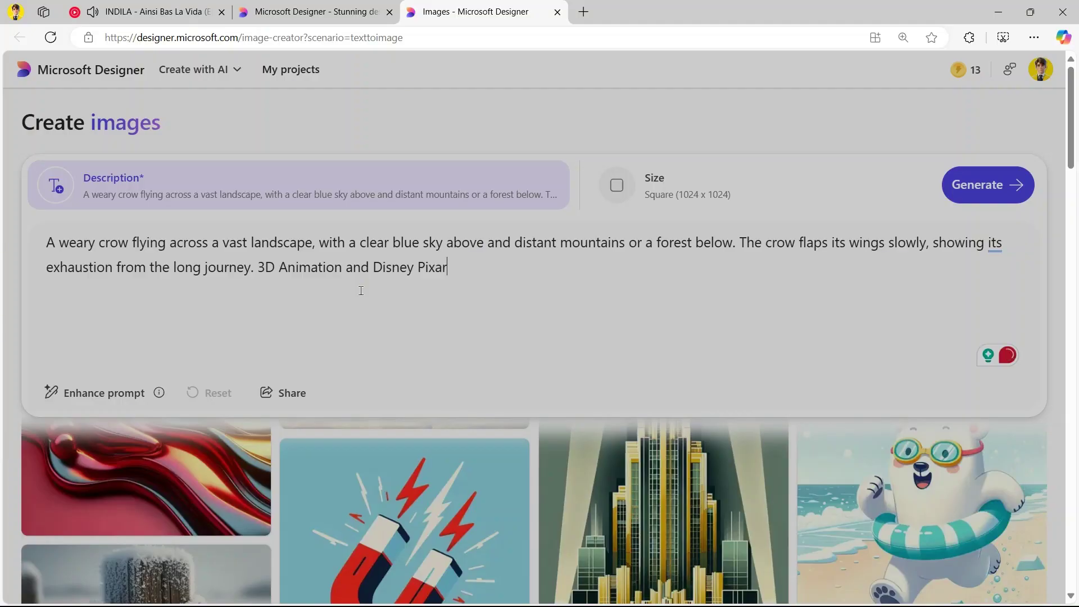
Step: Set the image size to Wide (1792 x 1024) and generate the long-flight images
click(747, 197)
click(725, 288)
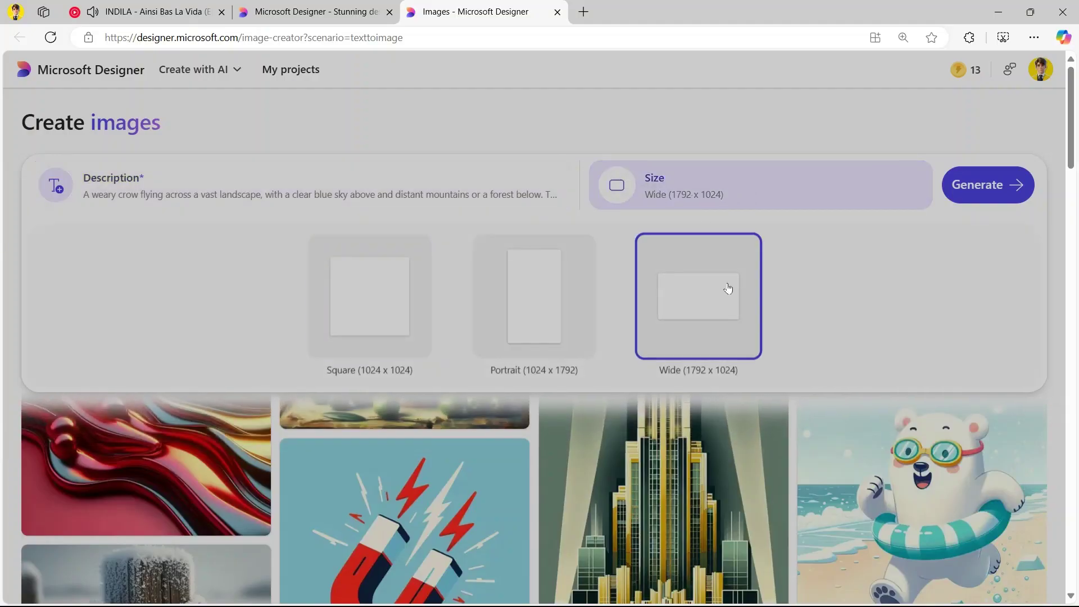
click(973, 200)
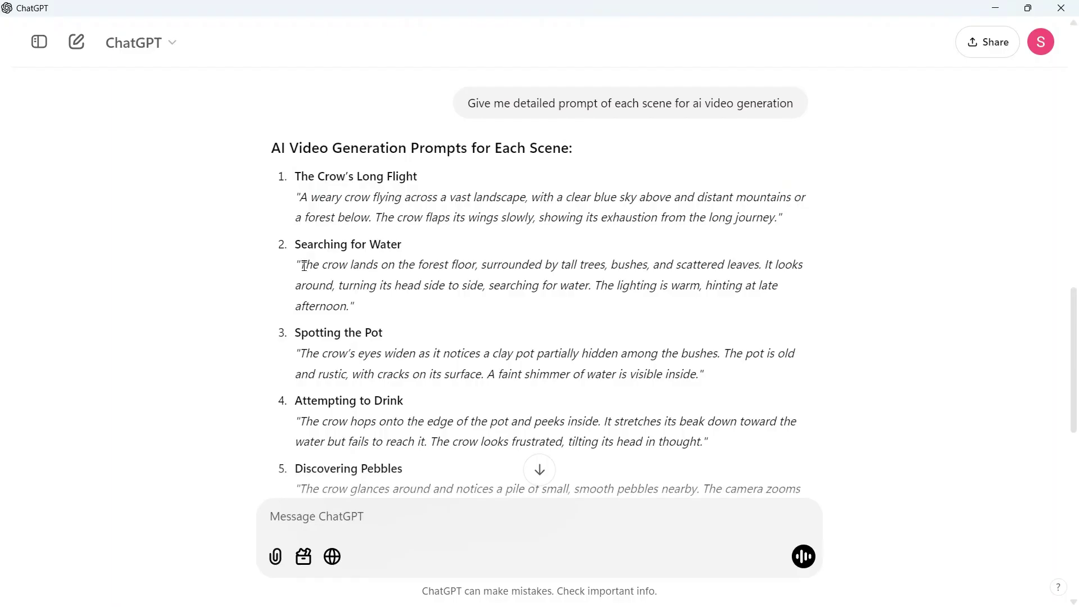
Step: Replace the description with ChatGPT's Searching for Water prompt, keeping the "3D Animation and Disney Pixar" ending, and generate the images
triple_click(361, 289)
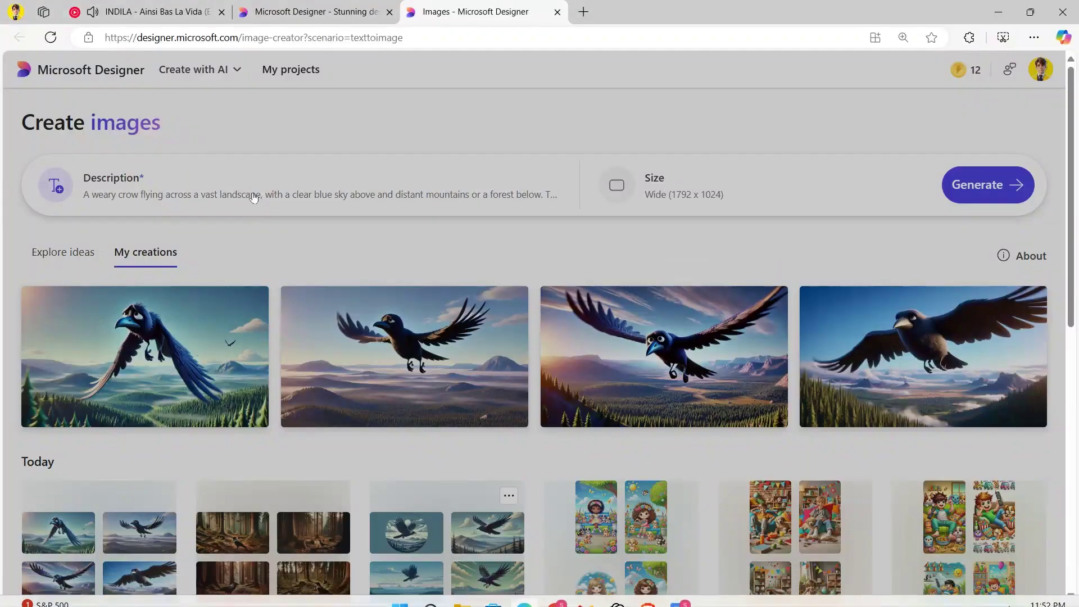
click(254, 197)
drag(46, 243, 497, 269)
right_click(237, 246)
click(273, 355)
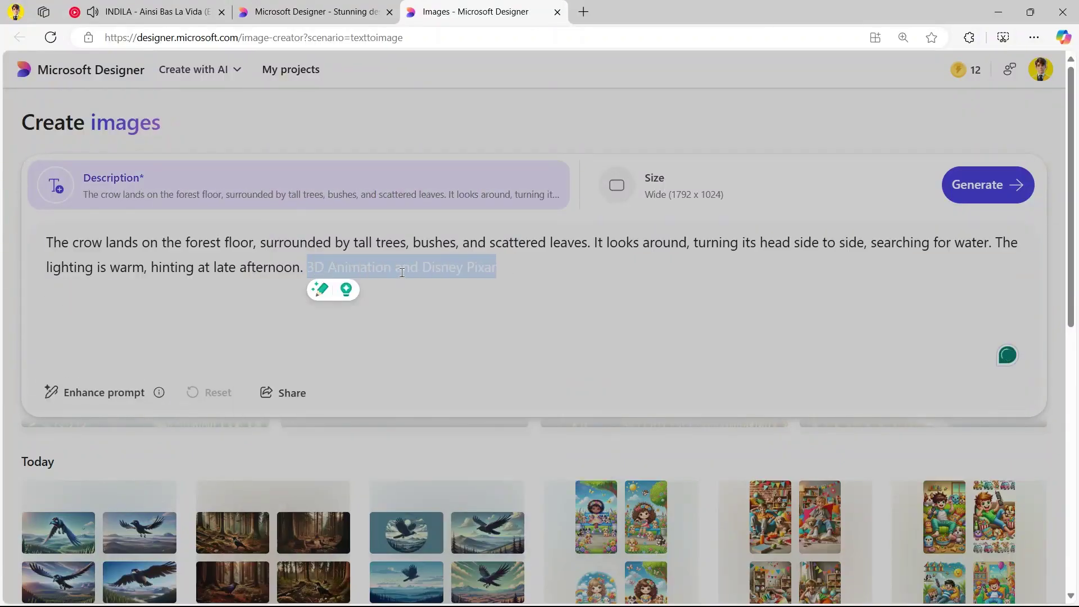
click(532, 270)
click(977, 186)
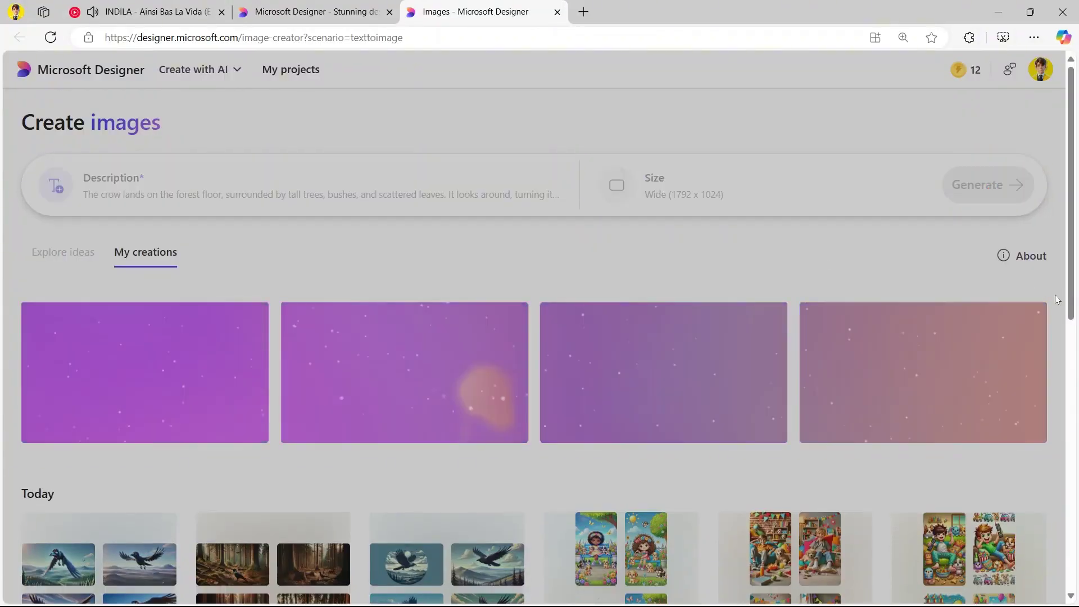
scroll(485, 362, down, 2)
Step: Generate images from ChatGPT's Attempting to Drink prompt, entered as the description with a 3D style ending
click(252, 210)
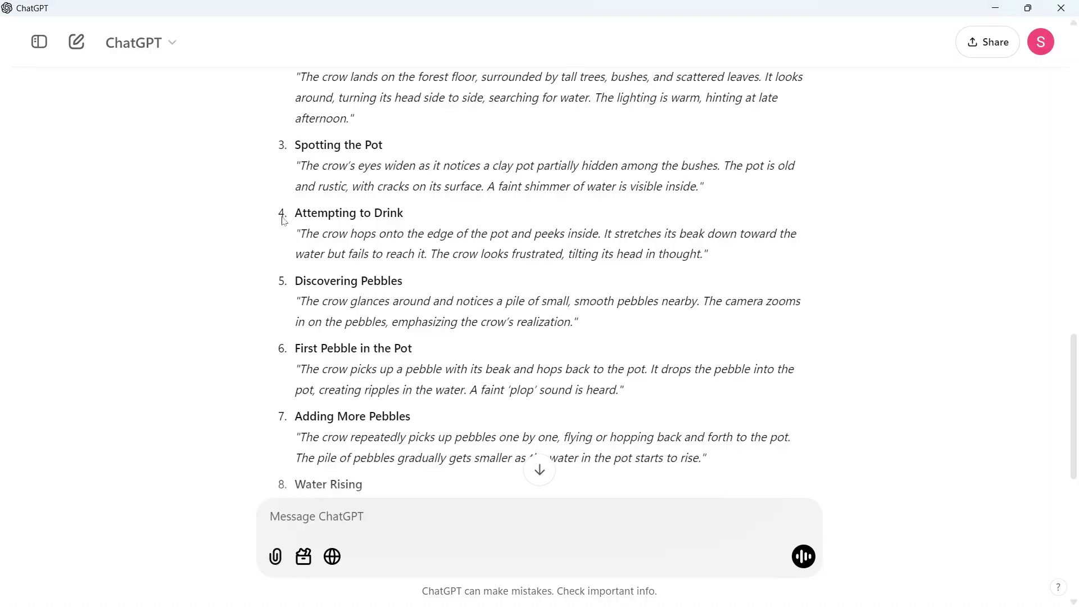
drag(298, 233, 670, 276)
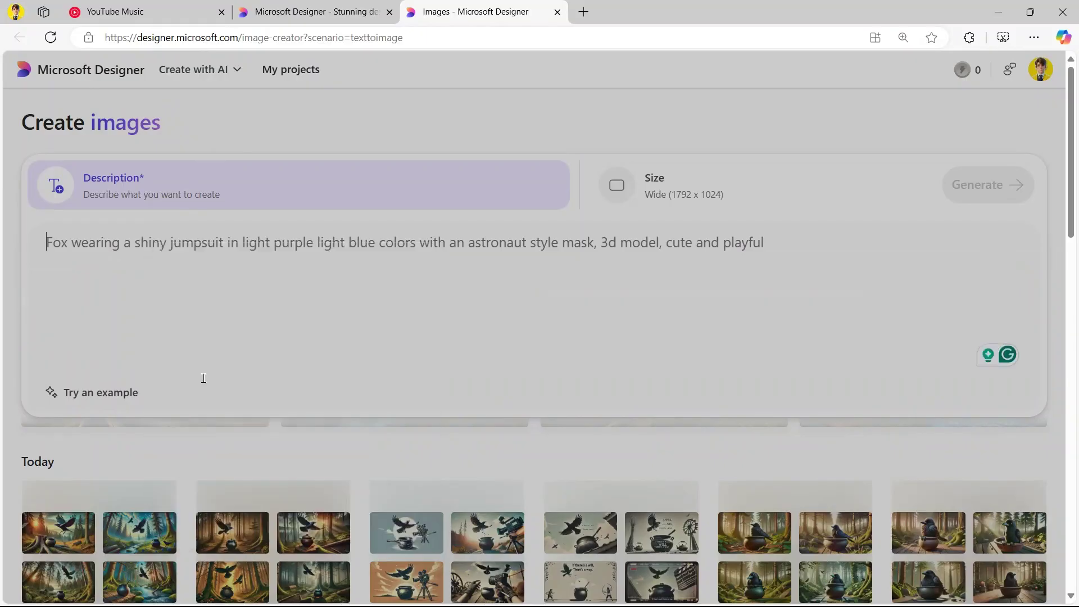
key(ctrl+v)
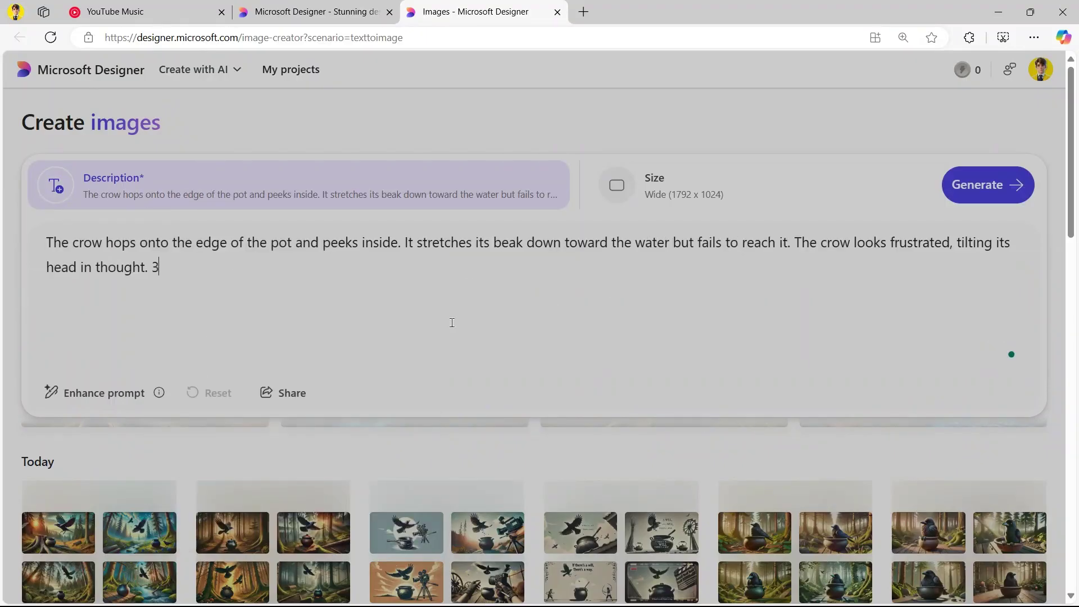
key(Return)
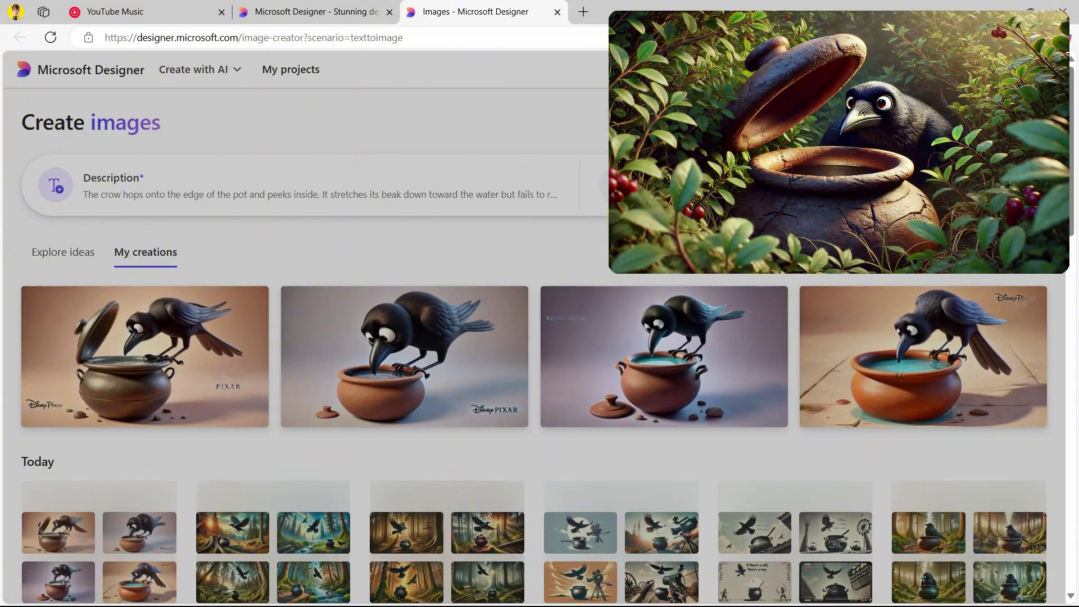
Step: Add "in the garden" before the style ending of the Attempting to Drink description and regenerate the images
click(191, 194)
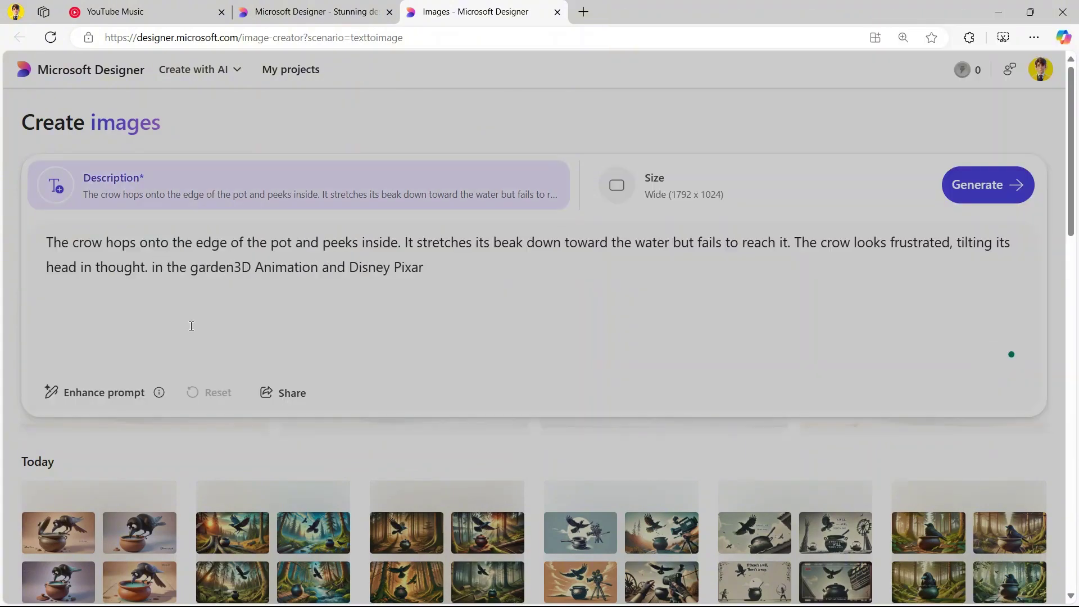
key(Return)
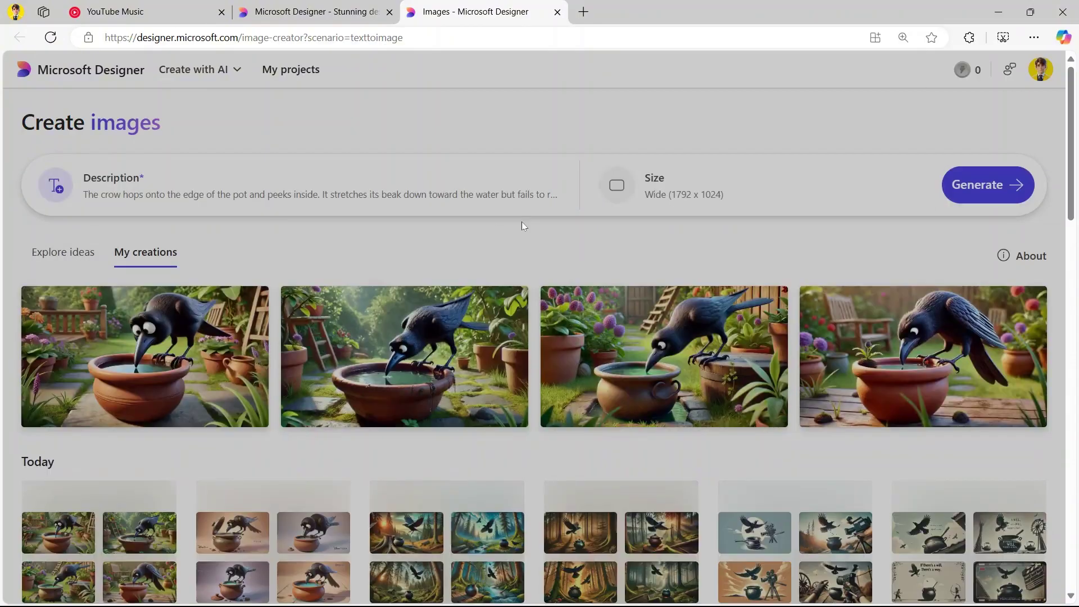
mouse_move(254, 348)
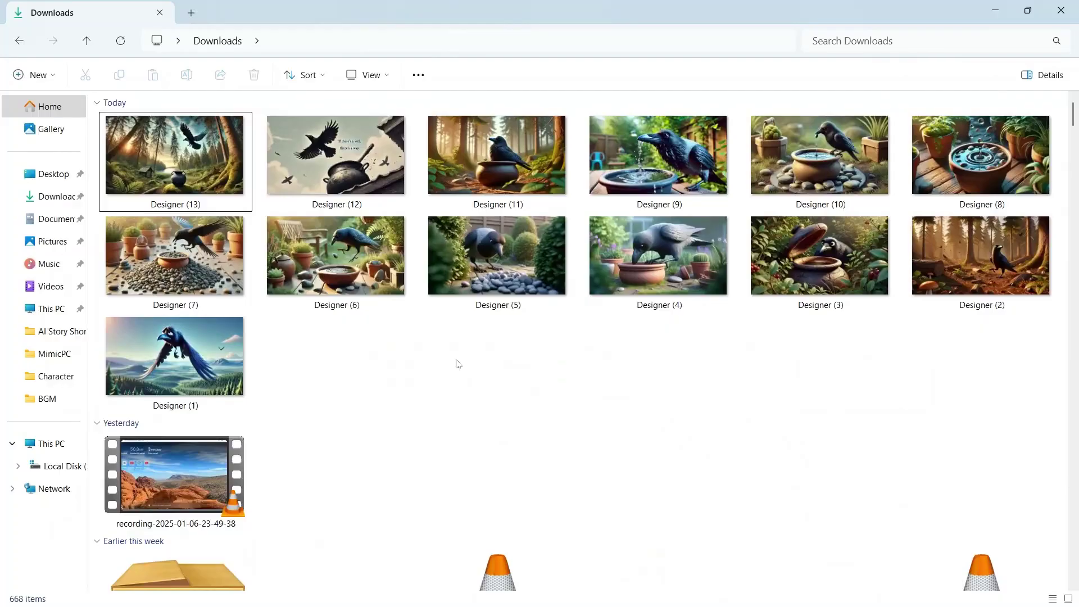
mouse_move(386, 366)
mouse_down()
mouse_move(456, 404)
mouse_move(390, 372)
mouse_up()
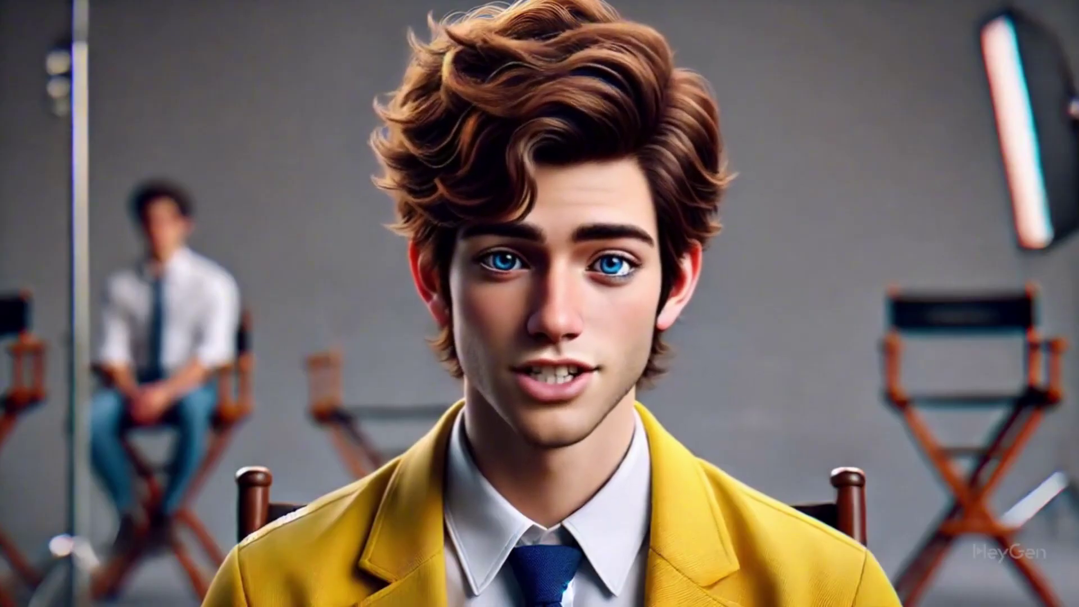
Step: Search the web for "luma ai", open Luma Dream Machine and upload the flying-crow image from Downloads to its prompt
key(Return)
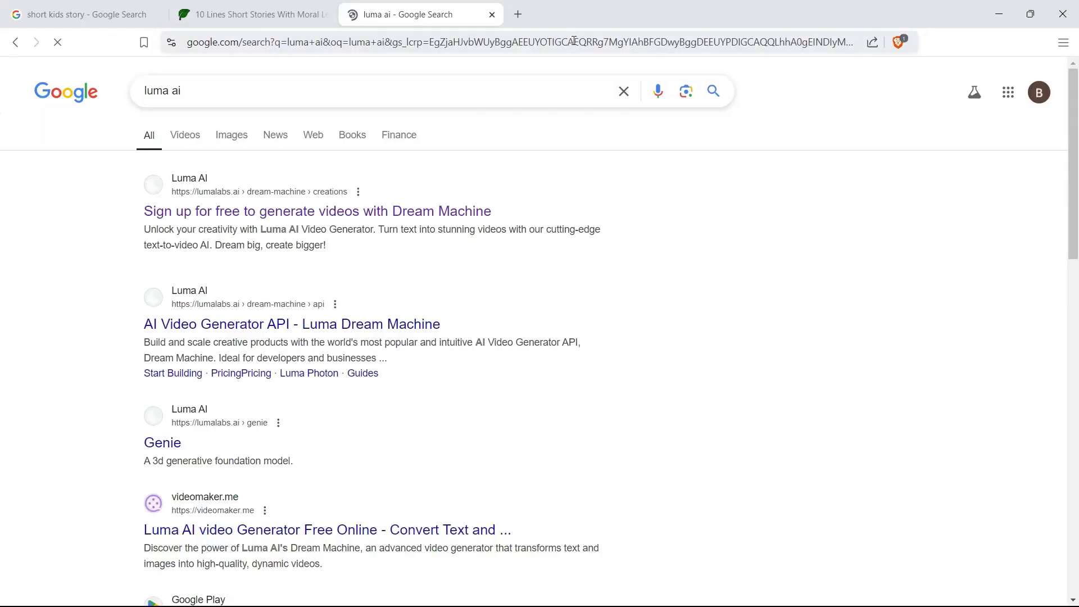
click(193, 212)
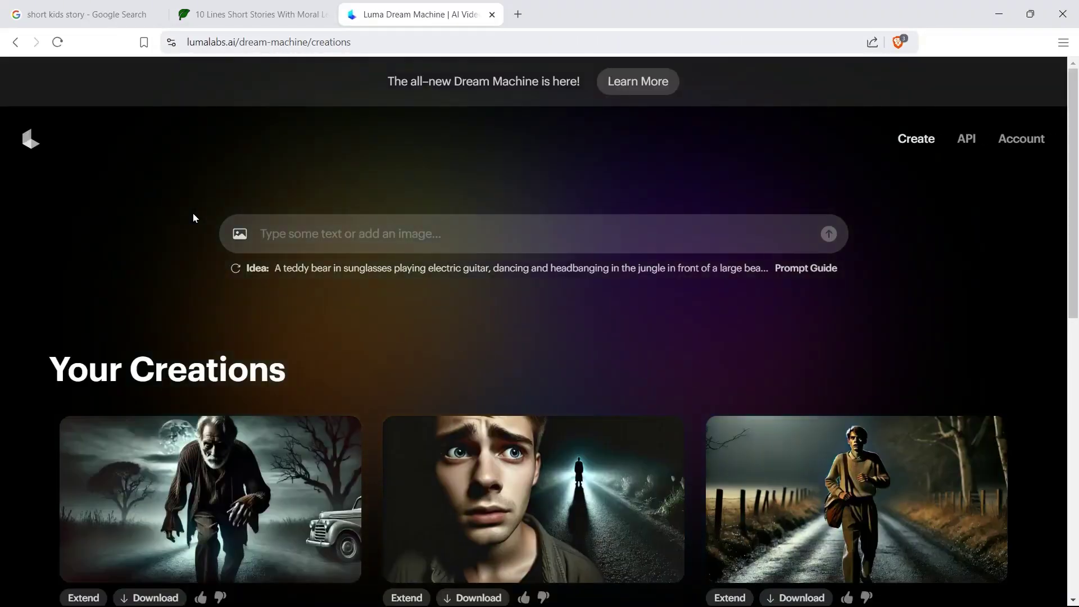
click(240, 235)
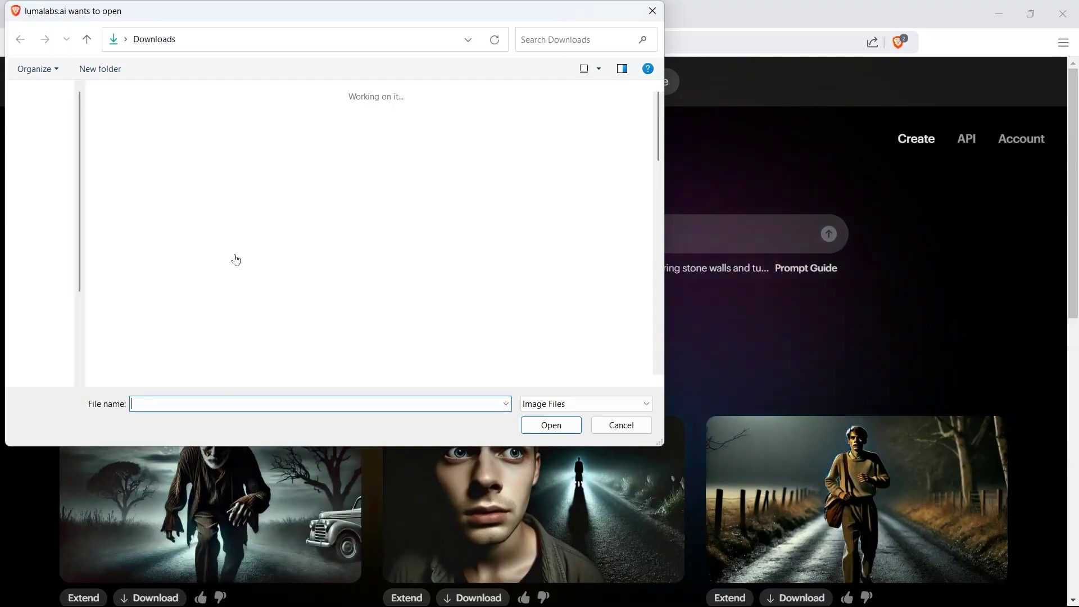
scroll(405, 292, down, 1)
double_click(392, 335)
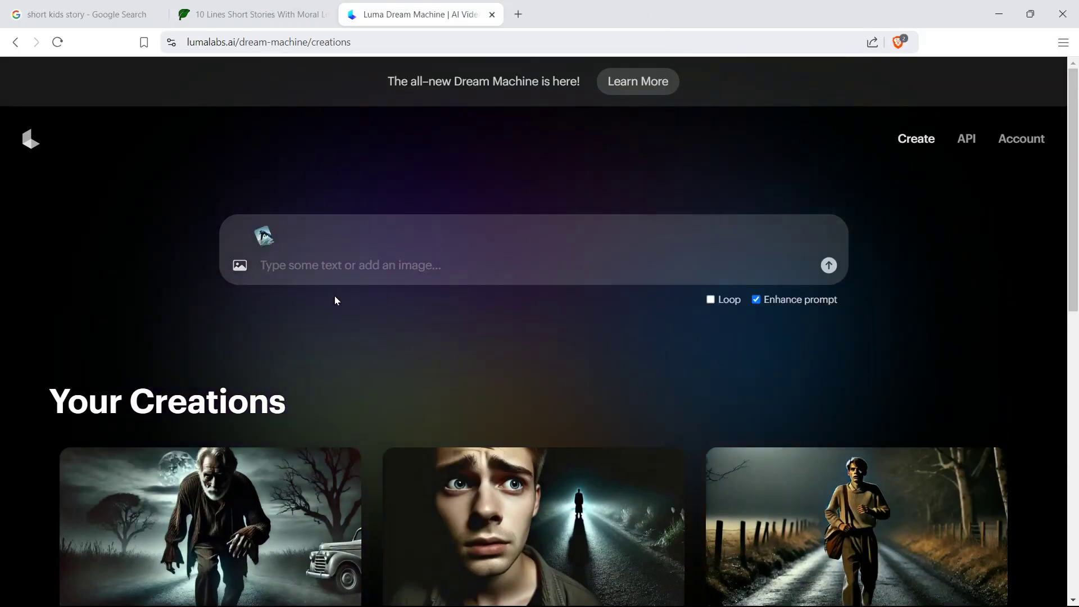
Step: Copy The Crow's Long Flight prompt from ChatGPT and paste it as the text for the uploaded image in Luma Dream Machine
key(alt+Tab)
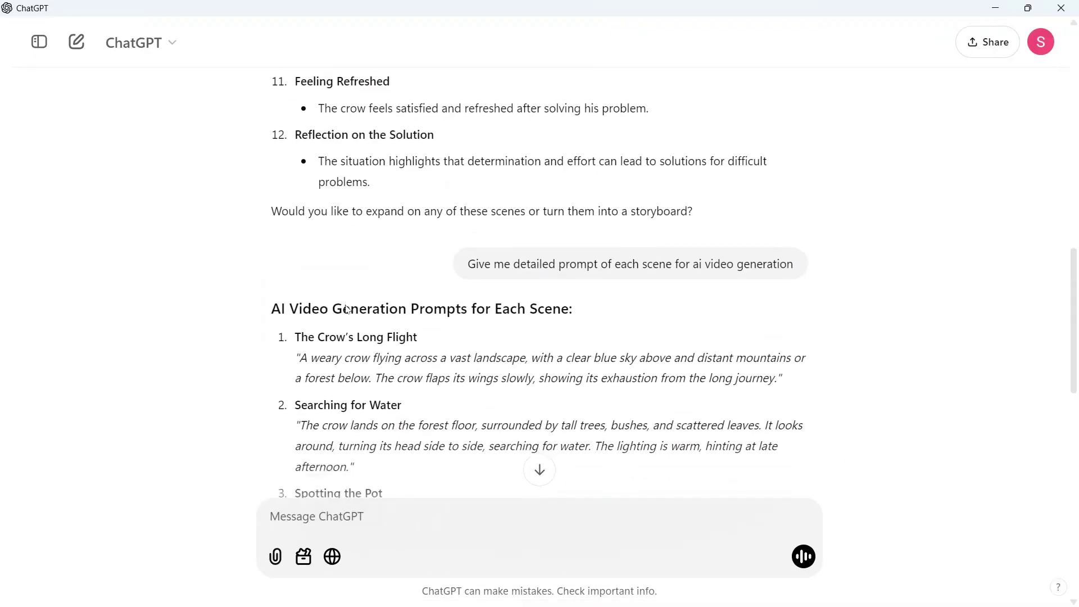
scroll(539, 281, down, 3)
drag(298, 197, 778, 218)
key(ctrl+c)
click(994, 8)
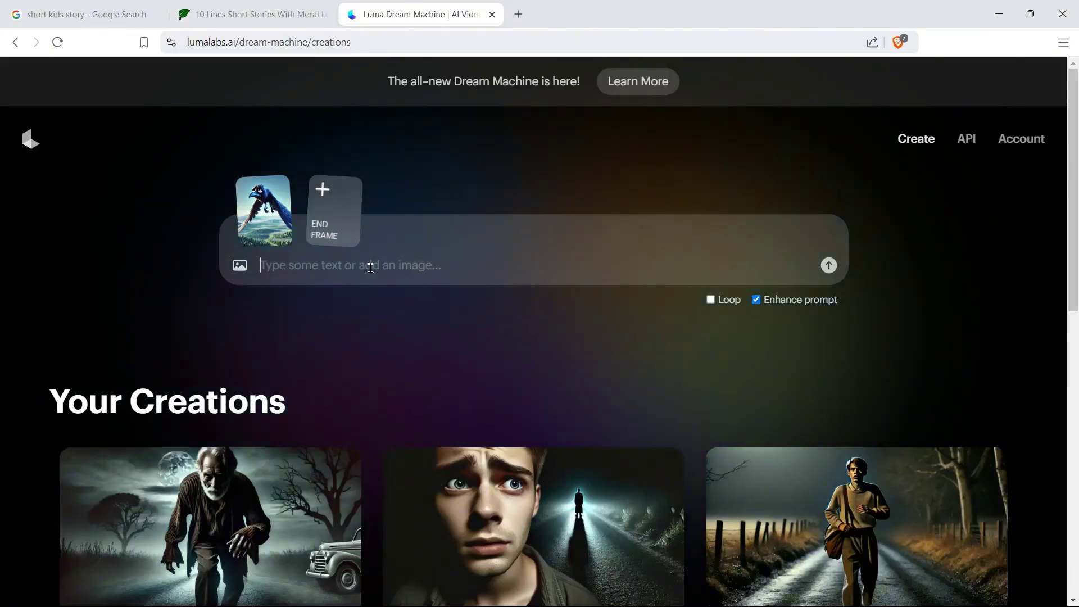
click(369, 265)
key(ctrl+v)
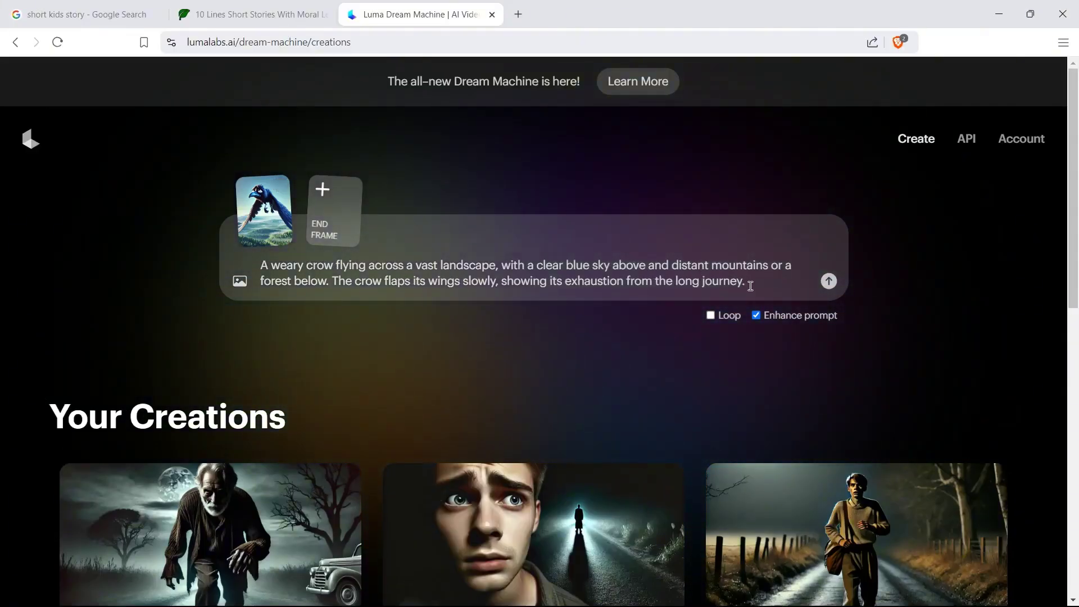
Step: Generate the Luma Dream Machine video from the uploaded flying-crow image and its long-flight prompt
click(829, 281)
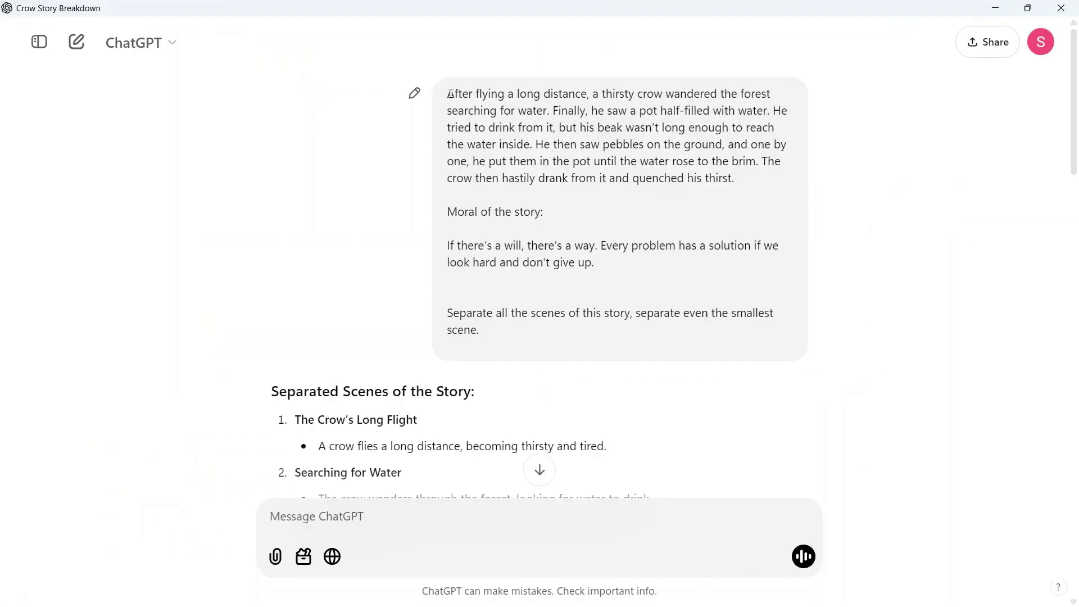
Step: Copy the thirsty crow story together with its moral from the first message in ChatGPT
drag(450, 93, 612, 263)
click(586, 146)
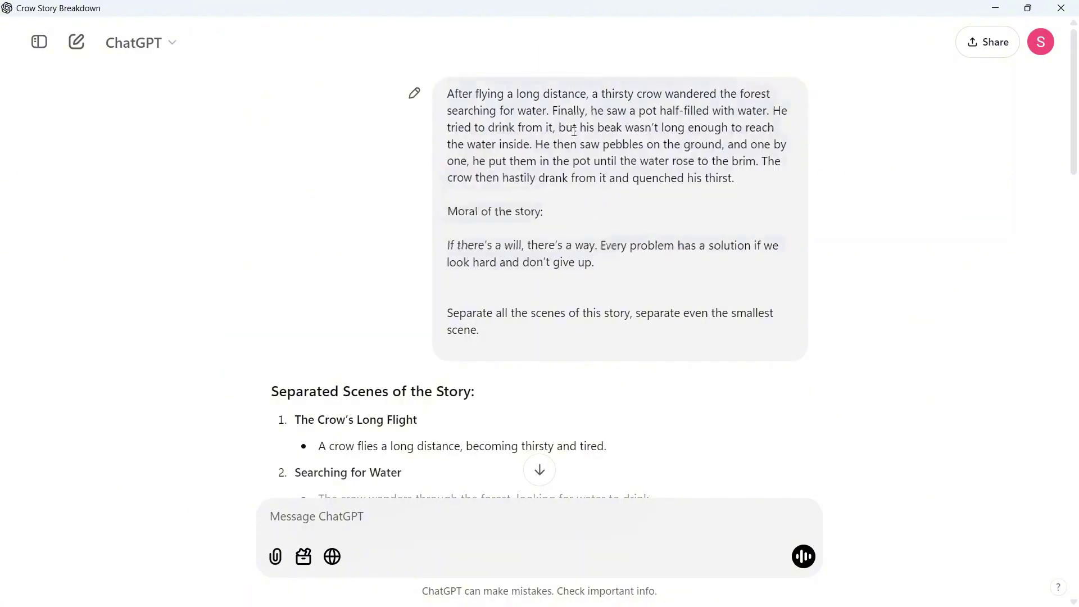
click(995, 8)
Step: Open the Clipchamp web editor in the browser and create a new video from scratch
click(362, 40)
text(clip)
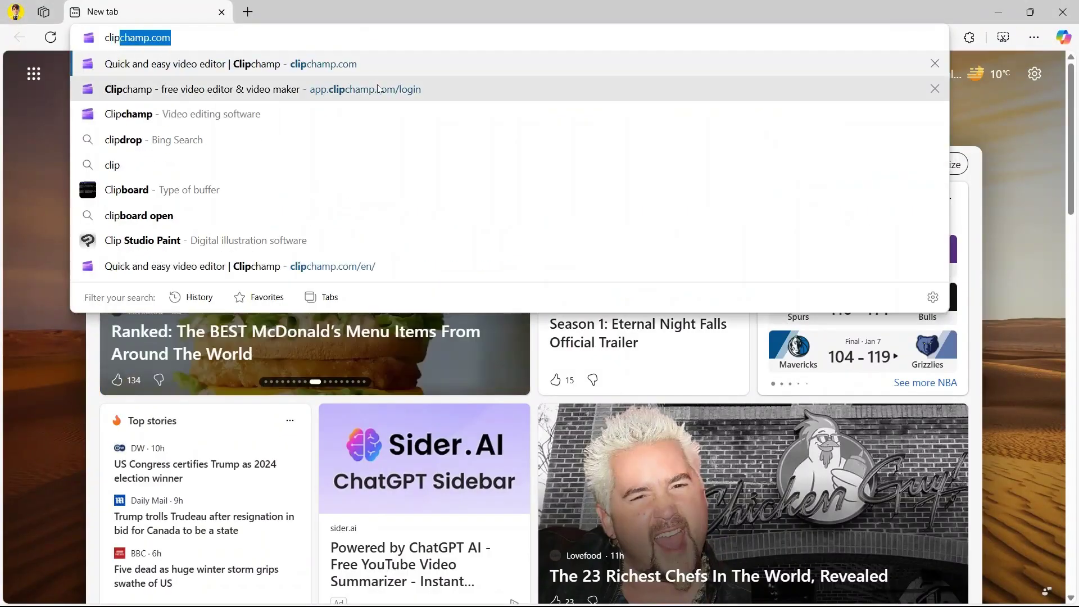
click(382, 89)
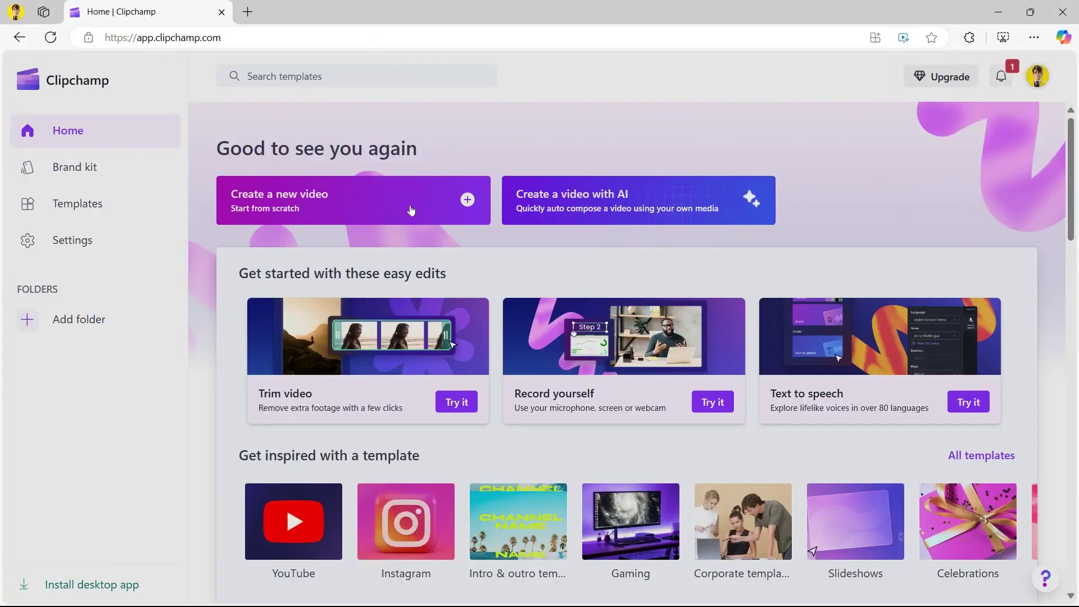
click(411, 210)
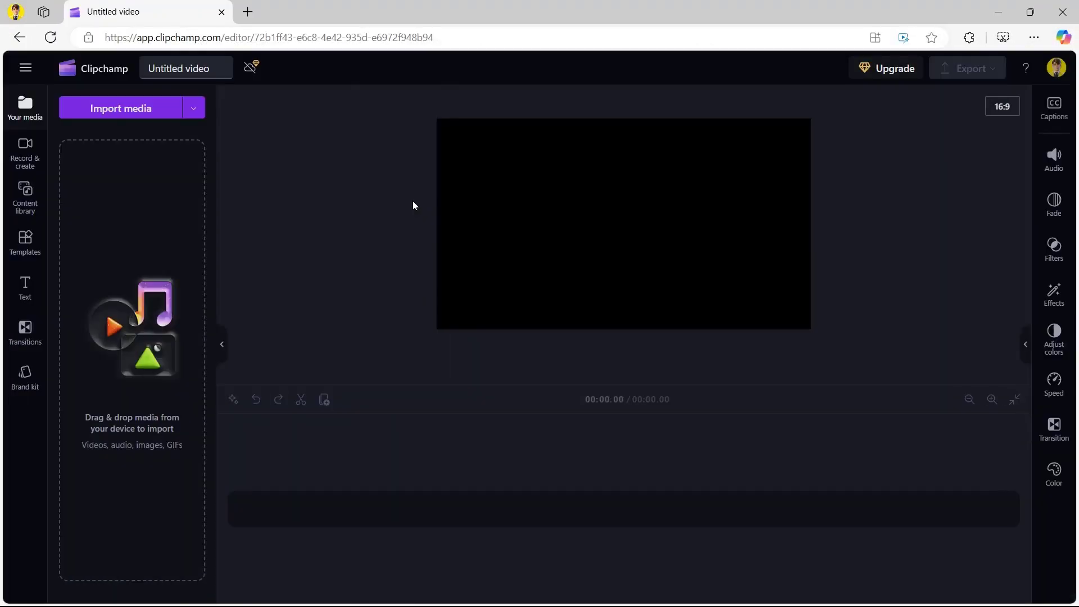
Step: Add a text-to-speech narration to the video, using the copied crow story and moral as its text
click(30, 166)
click(152, 457)
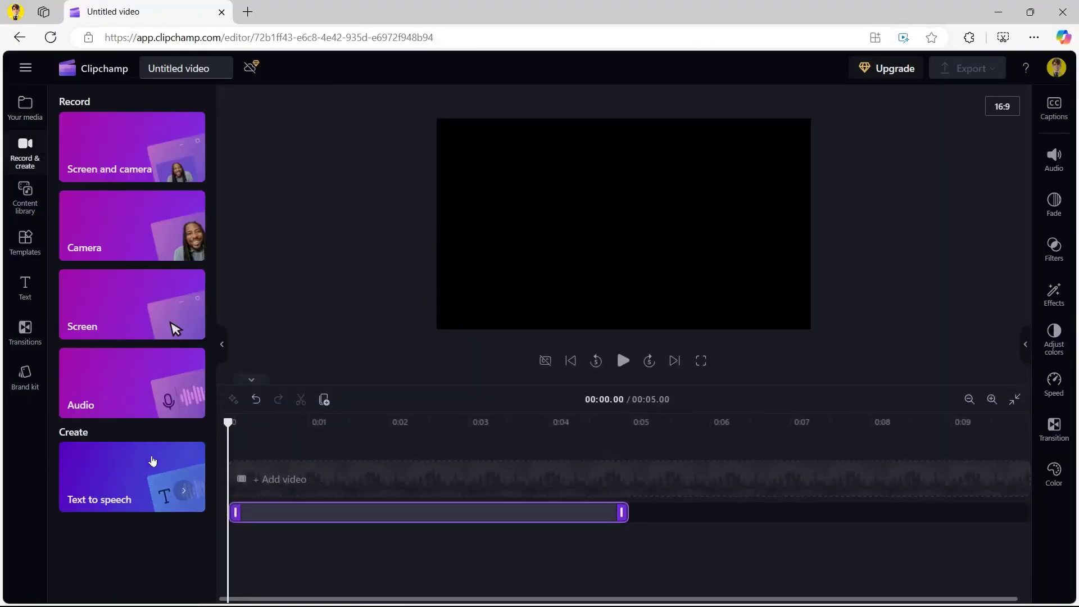
key(ctrl+v)
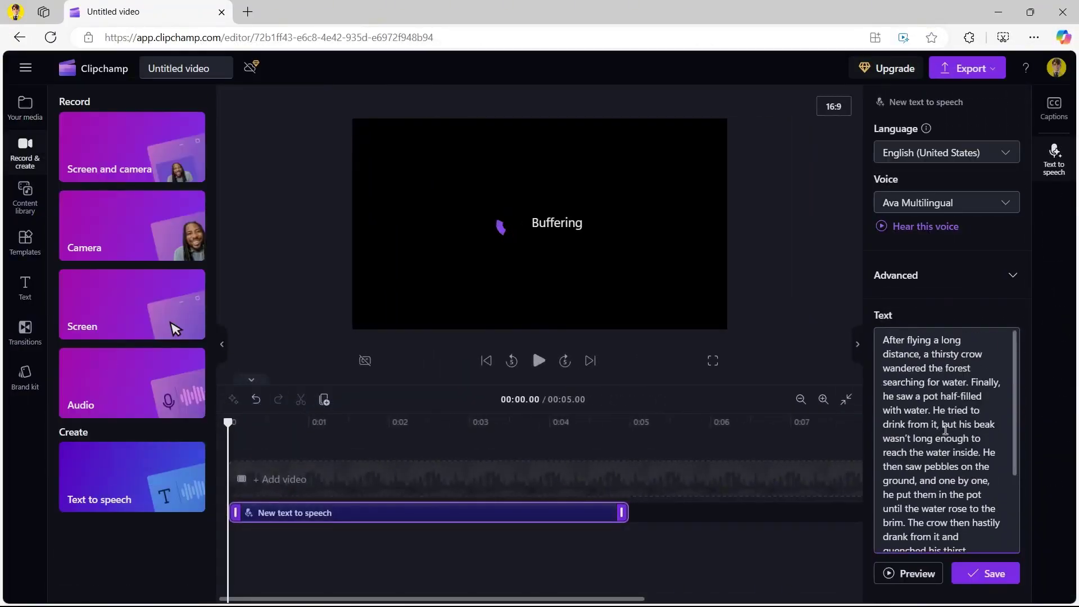
Step: Set the text-to-speech voice to Emma and export the narration as a video
click(982, 163)
click(910, 208)
click(933, 204)
scroll(944, 287, down, 2)
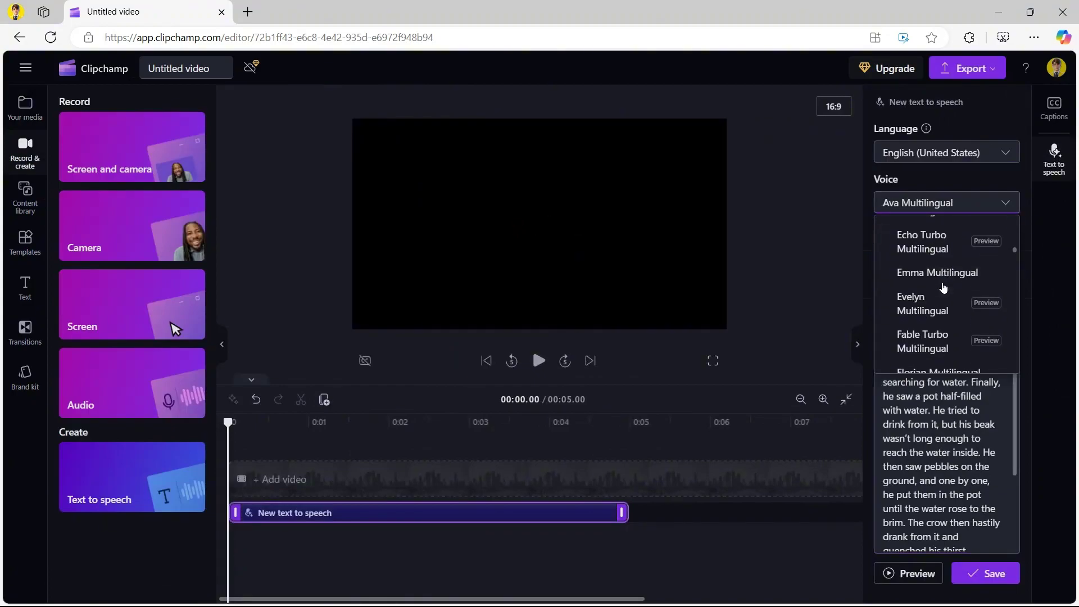
click(937, 273)
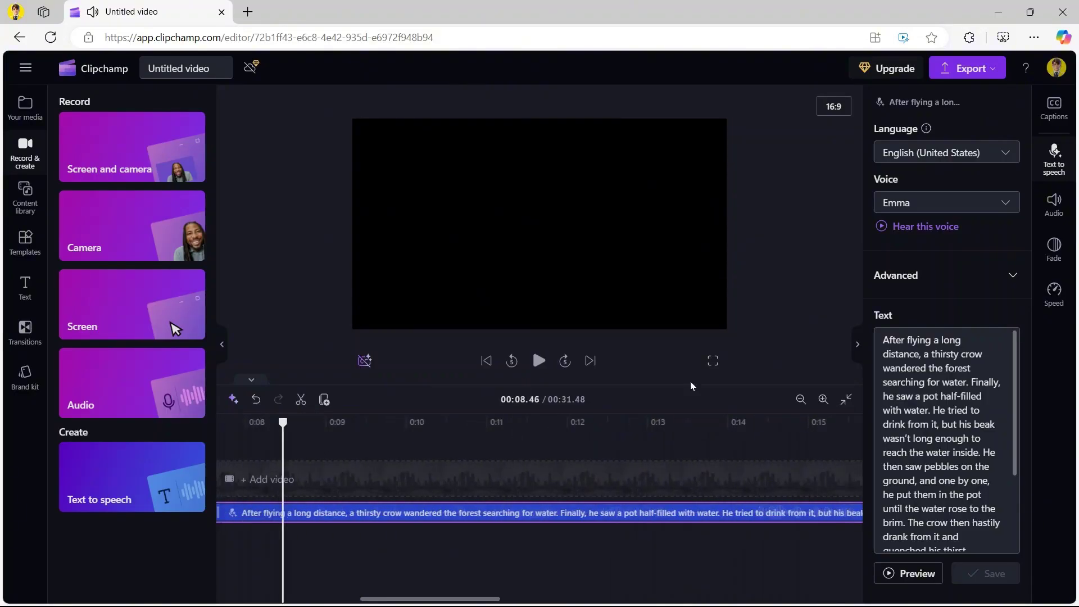
click(966, 68)
click(888, 200)
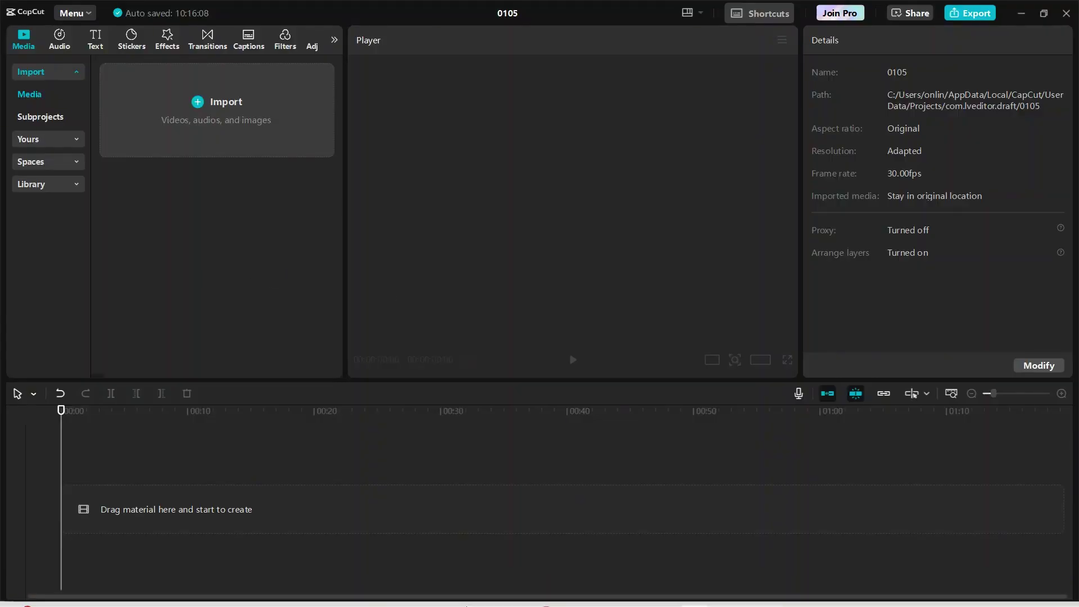
Step: Switch to CapCut and import the generated crow videos and the Clipchamp narration video from Downloads
mouse_move(446, 592)
click(445, 509)
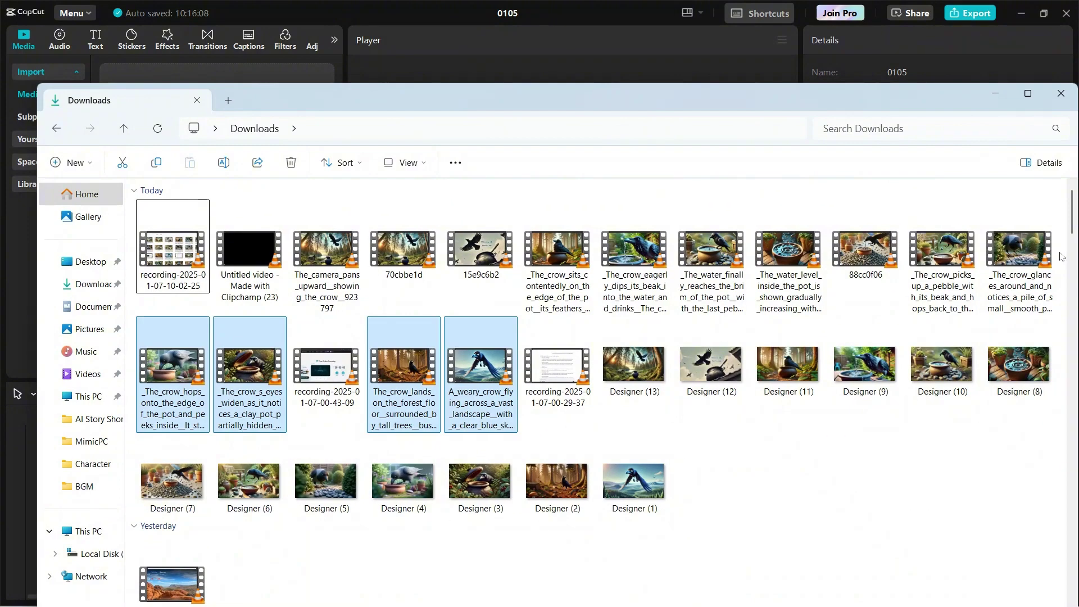
drag(1060, 250, 303, 253)
drag(316, 103, 545, 272)
drag(555, 415, 225, 177)
Step: Sort the imported media by time created, from earliest to latest
click(295, 76)
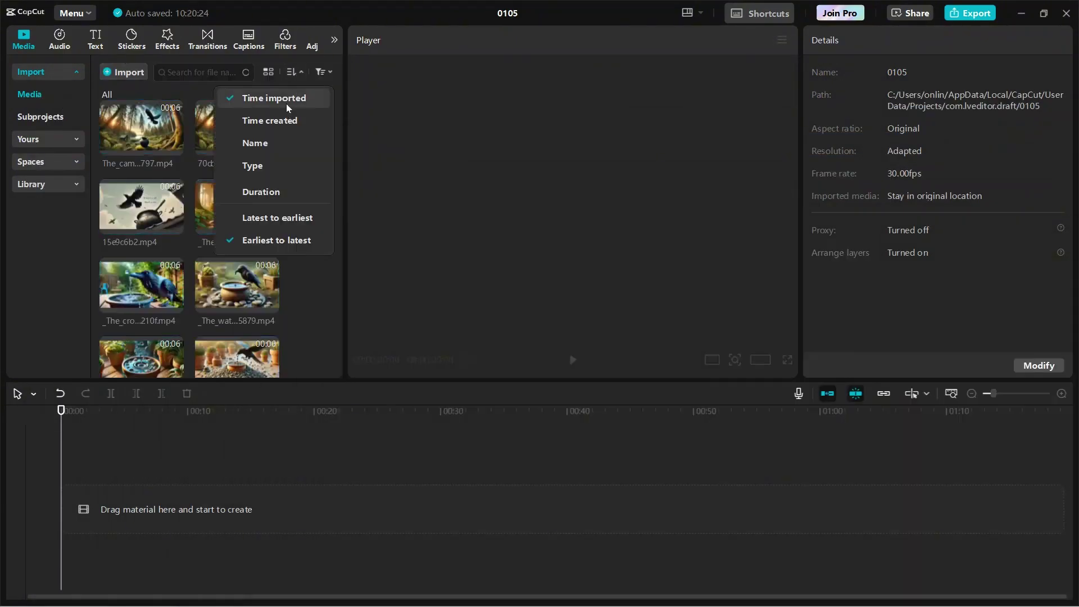
click(281, 121)
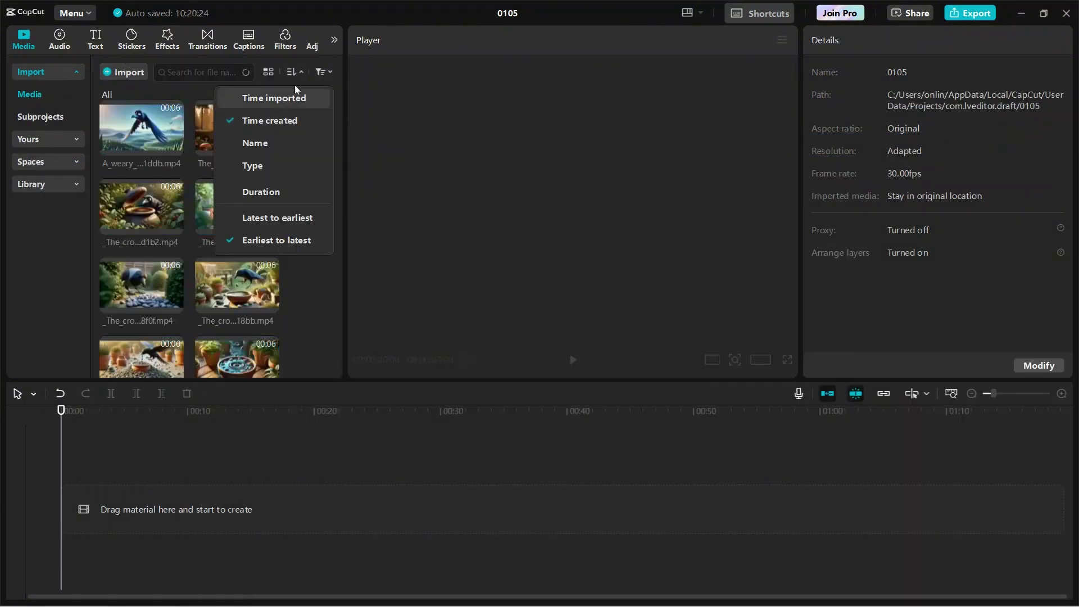
click(281, 239)
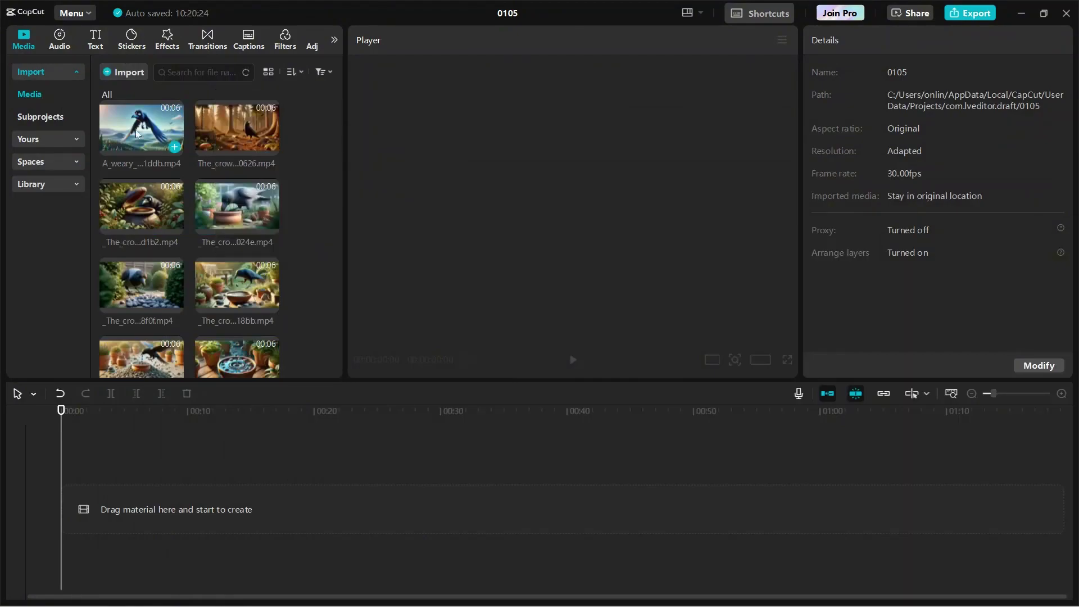
Step: Add the first seven scene clips to the timeline in story order, from the weary crow's flight to 88cc0f06.mp4
click(174, 147)
click(270, 147)
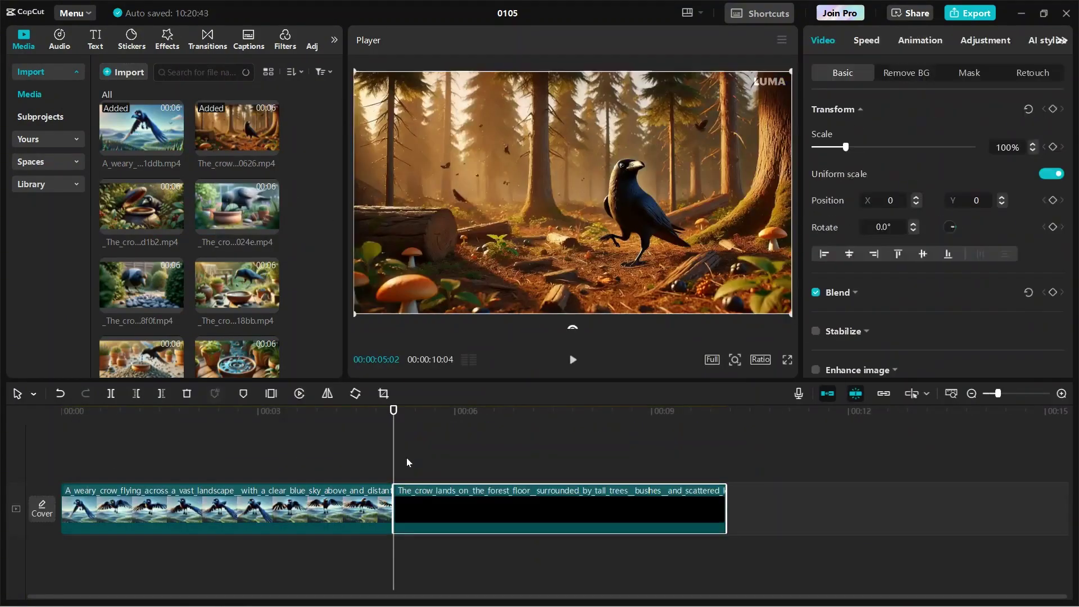
drag(142, 206, 753, 462)
click(270, 226)
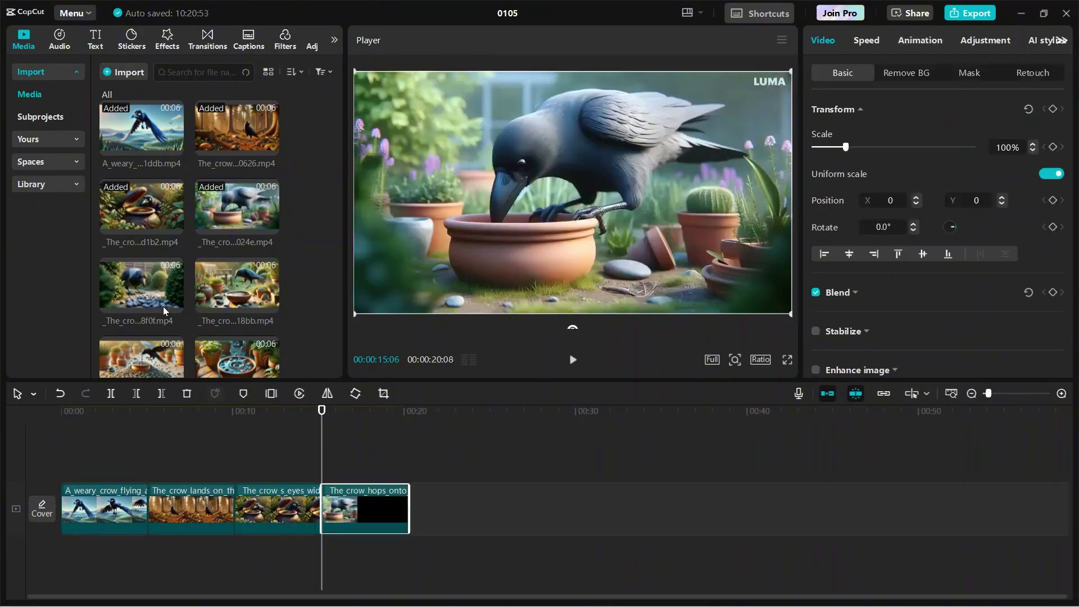
click(174, 304)
click(269, 304)
scroll(185, 253, down, 3)
click(175, 257)
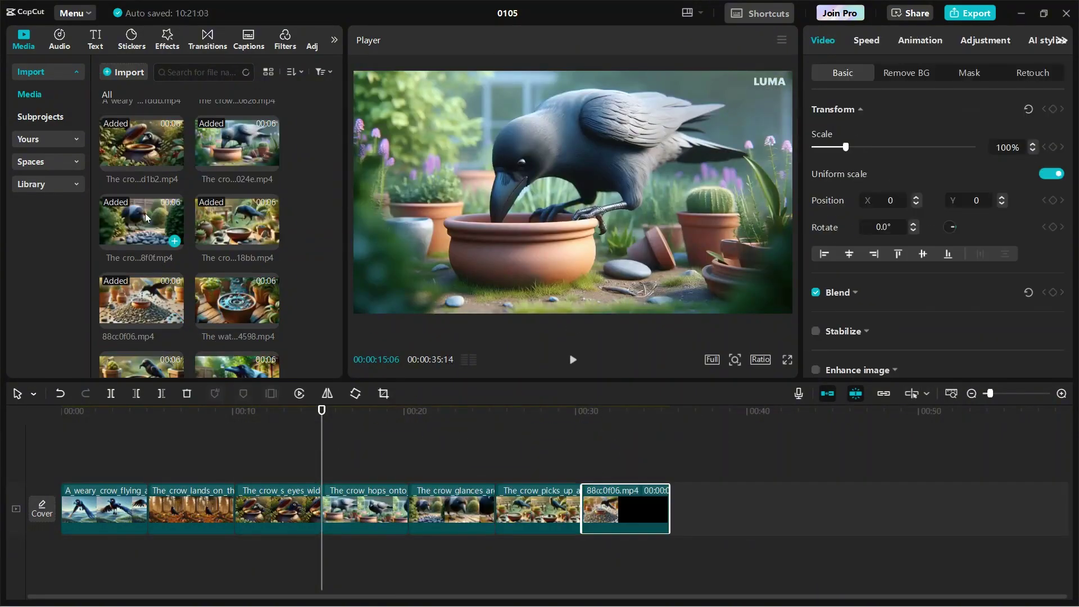
Step: Append the remaining scenes in story order: rising water, drinking, the contented crow, the upward camera pan and the 15e9c6b2.mp4 ending
drag(237, 236, 683, 508)
drag(237, 236, 780, 511)
drag(237, 315, 883, 516)
scroll(225, 281, down, 2)
drag(142, 327, 947, 508)
scroll(225, 281, down, 2)
drag(415, 596, 588, 596)
drag(237, 327, 832, 508)
drag(237, 249, 912, 508)
scroll(843, 506, down, 2)
drag(243, 478, 22, 453)
click(511, 589)
drag(479, 413, 70, 468)
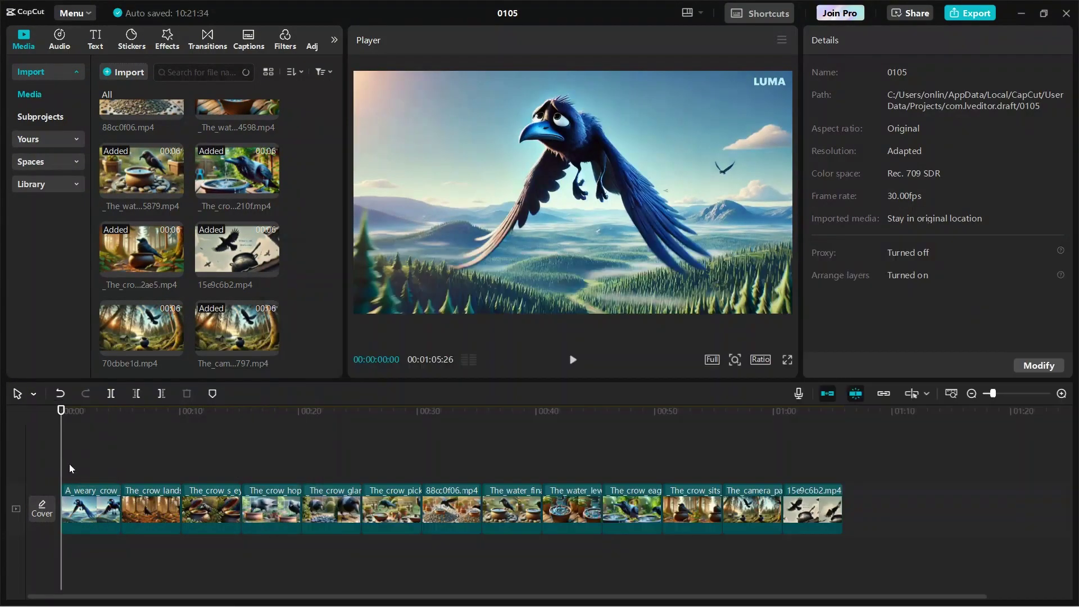
Step: Extract the audio of the Clipchamp narration clip on the timeline and delete its black video part
right_click(166, 474)
click(205, 472)
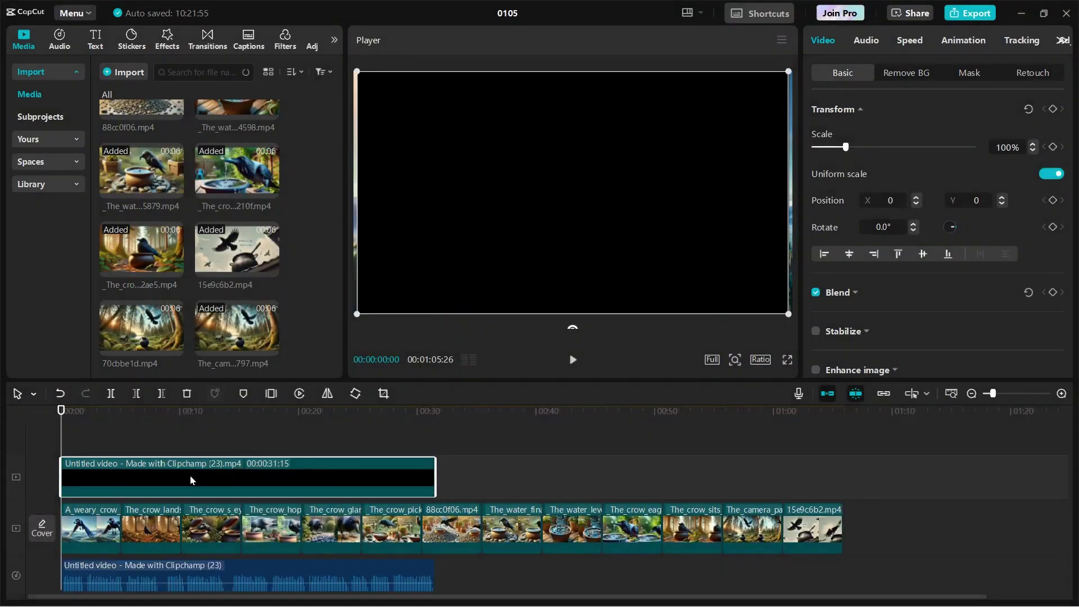
click(190, 394)
Step: Trim the scene clips to match the narration, speeding the forest-floor clip up to 2.0X
key(Home)
scroll(109, 459, up, 1)
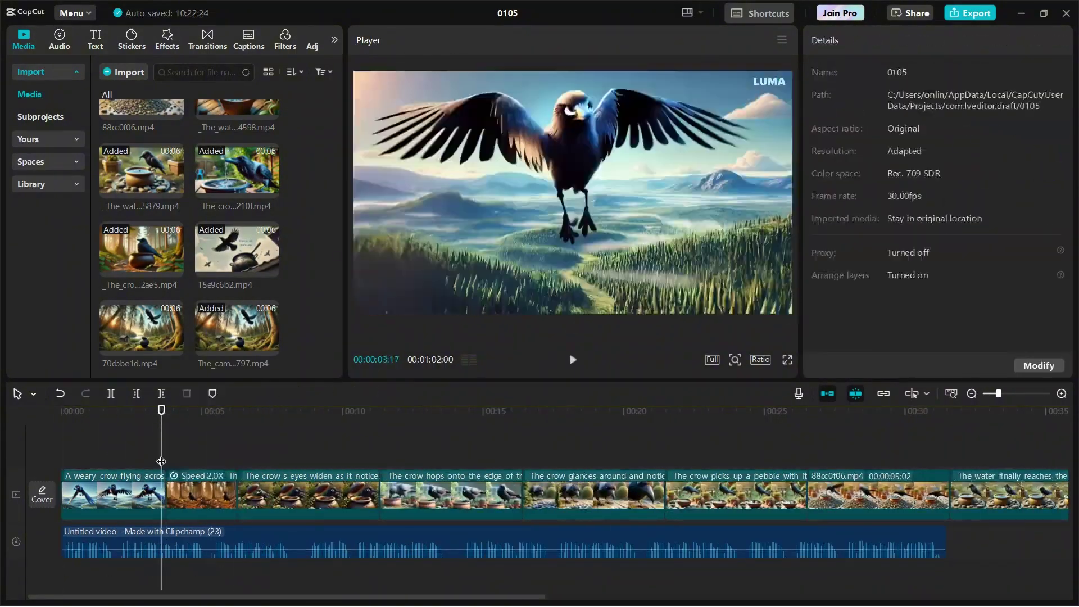
drag(163, 571, 450, 581)
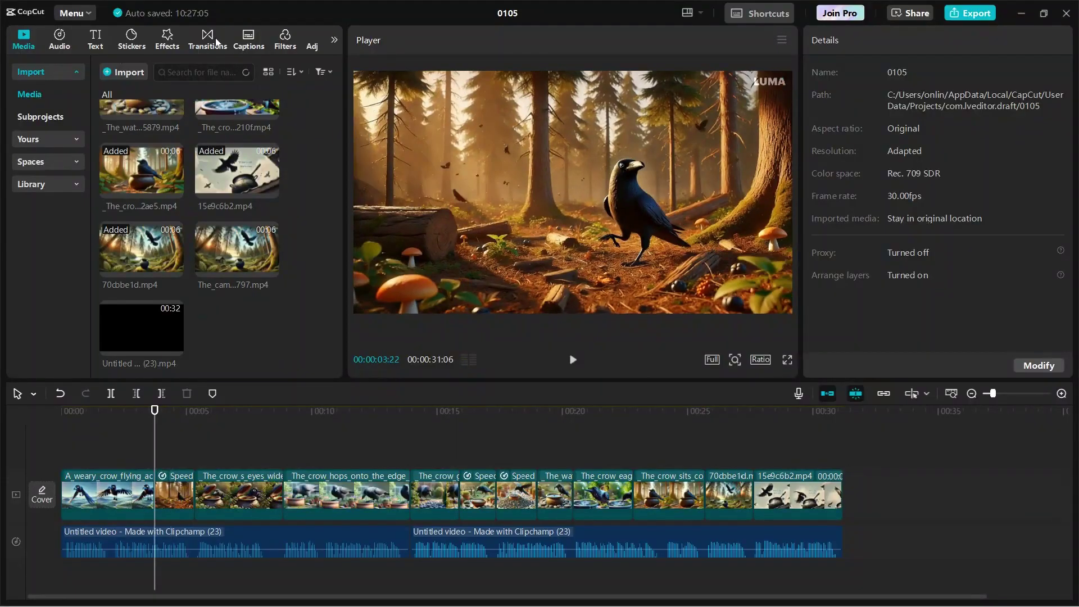
Step: Add the Mix transition between the first two clips and before the final 15e9c6b2.mp4 clip, and preview it
click(207, 42)
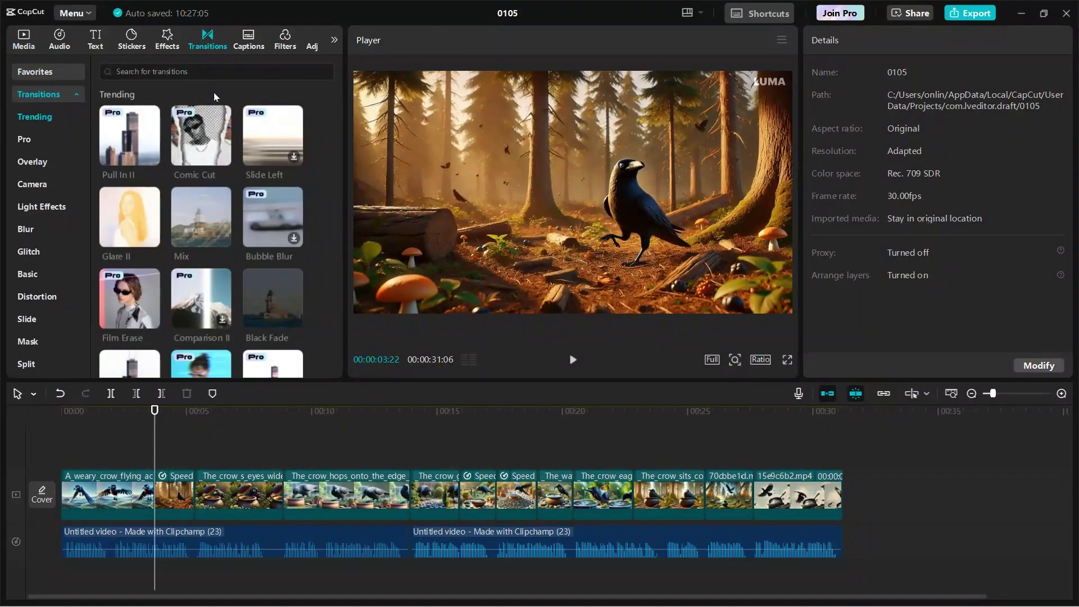
click(222, 237)
click(608, 365)
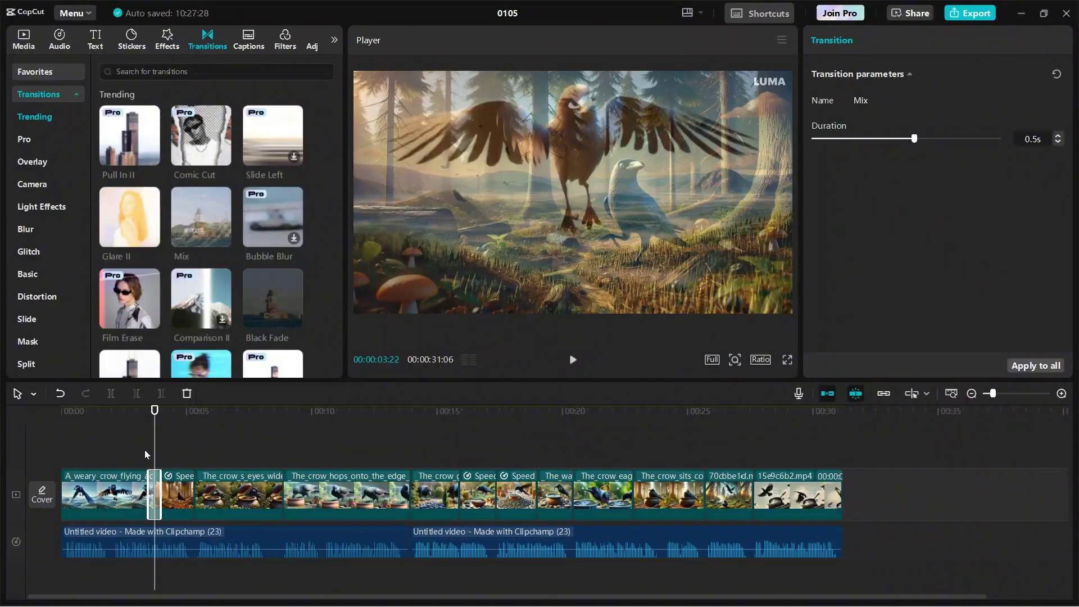
click(572, 360)
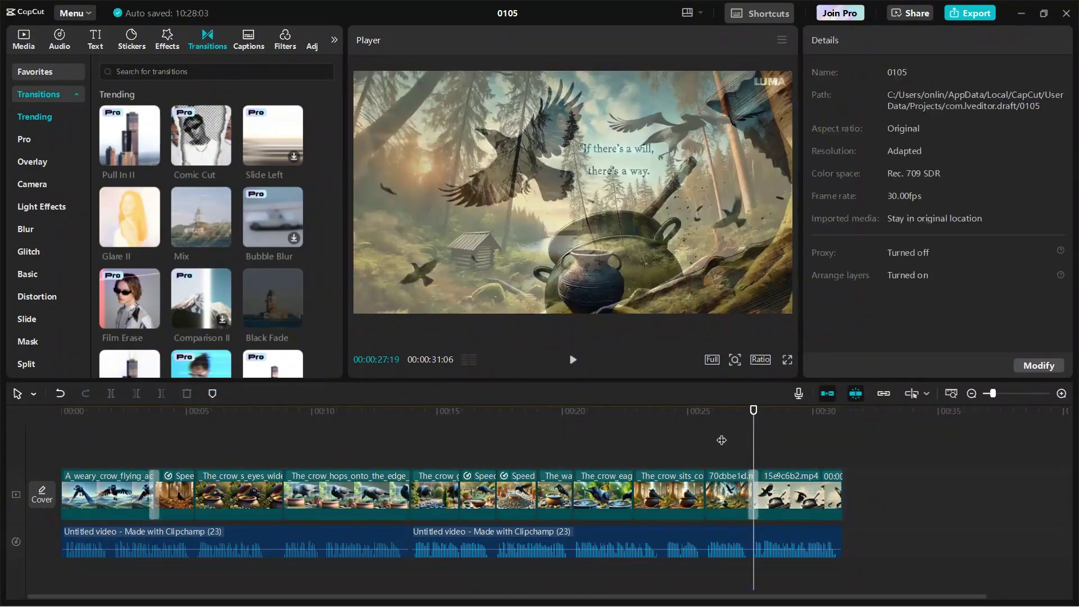
click(572, 359)
Step: Generate automatic captions for the narration with English as the spoken language
key(Home)
click(246, 45)
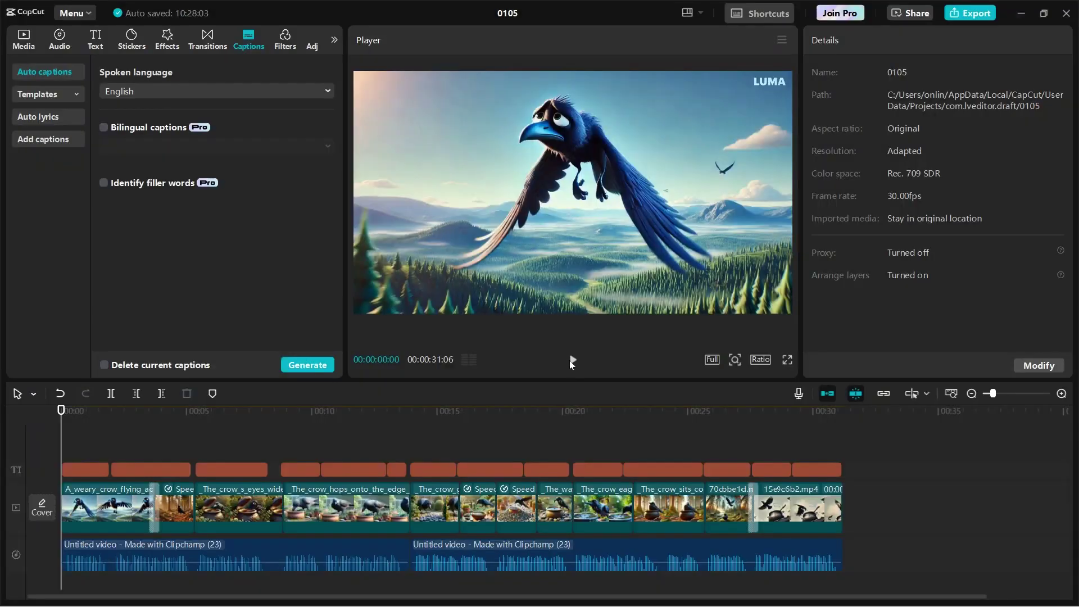
Step: Apply a yellow text template with font size 8 to all captions and preview them
click(901, 74)
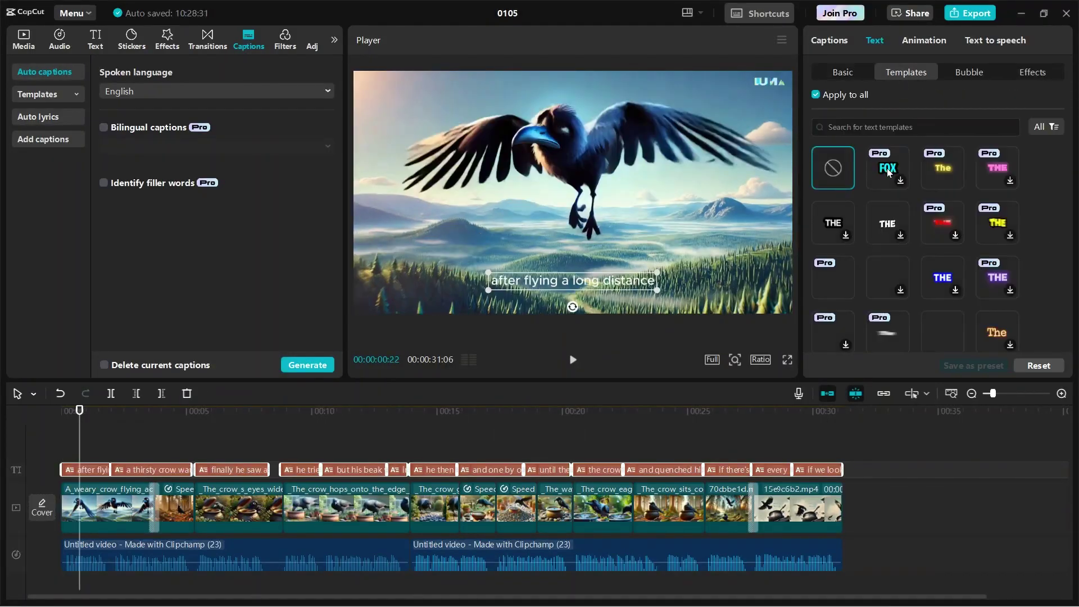
click(887, 167)
key(space)
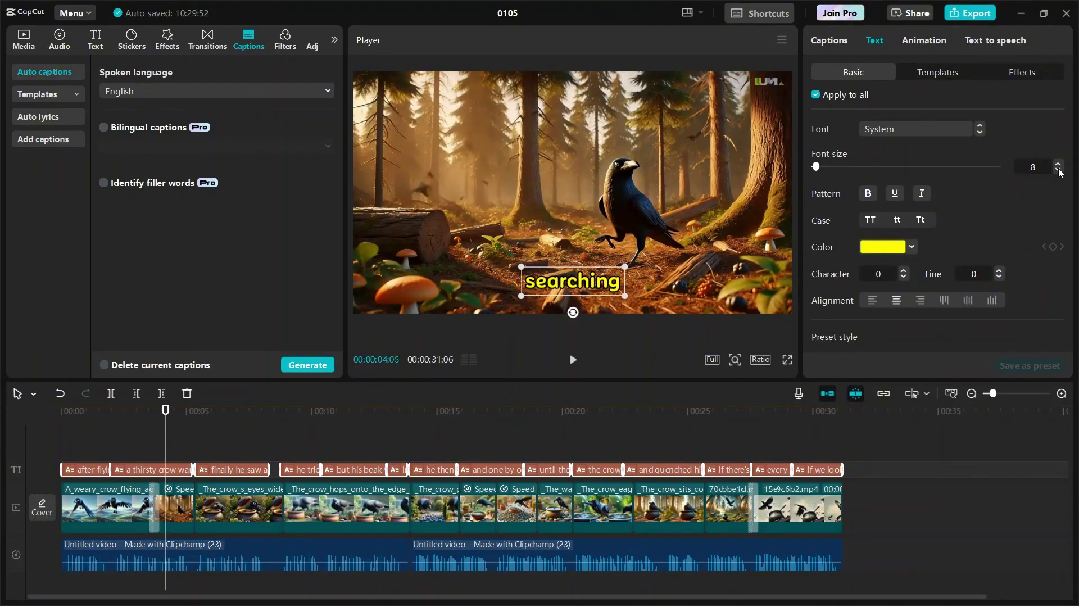
click(436, 431)
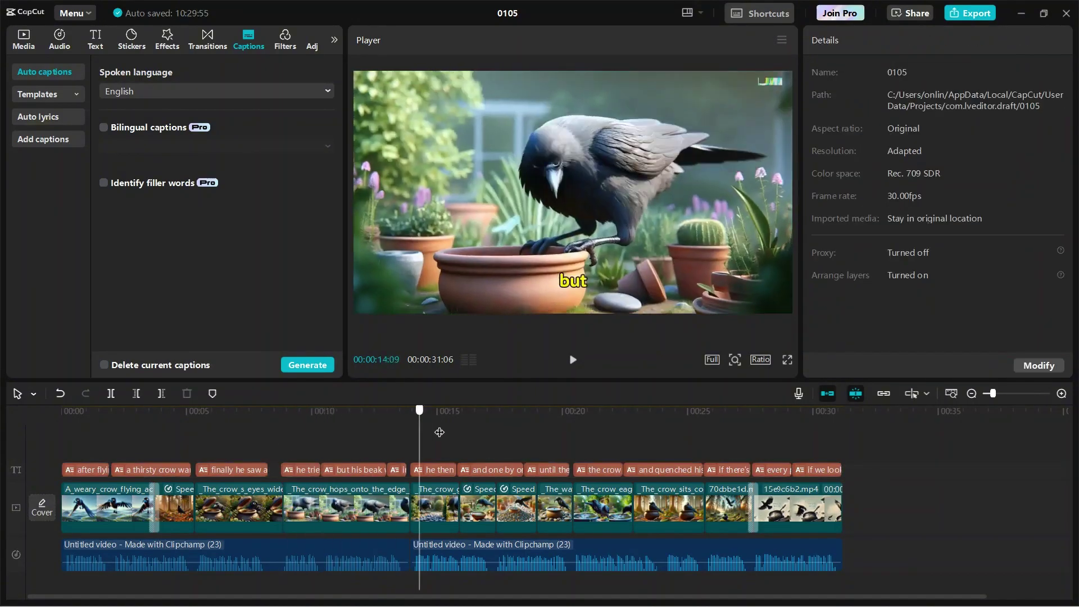
Step: Search the music library for "kids story" and add "You've Got a Friend in Me (From "Toy Story")" from the video's start
key(Home)
click(59, 40)
click(153, 73)
text(kids story)
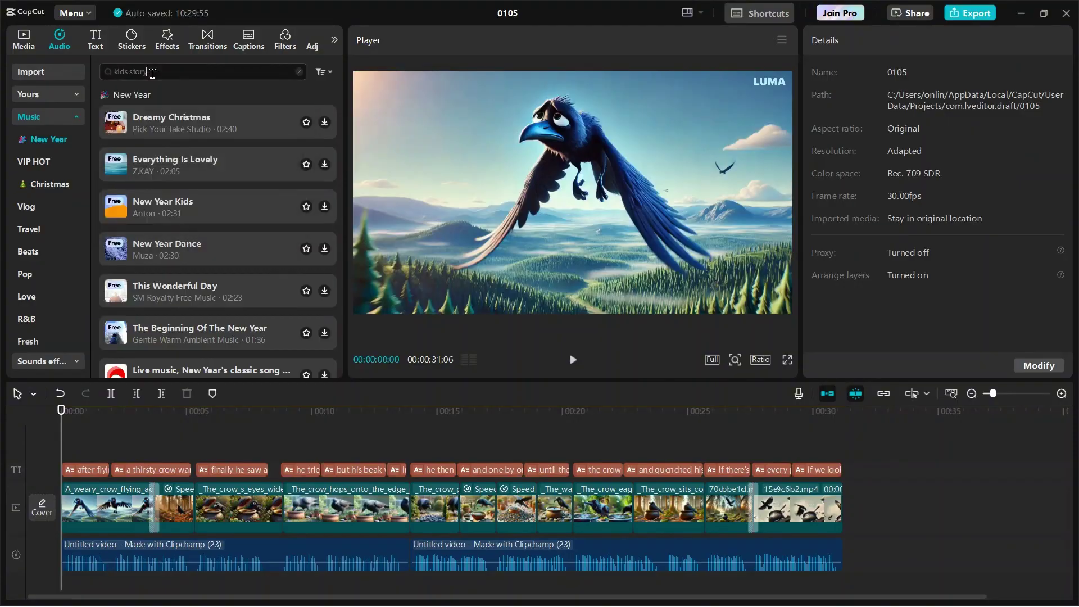
key(Return)
click(324, 147)
click(324, 148)
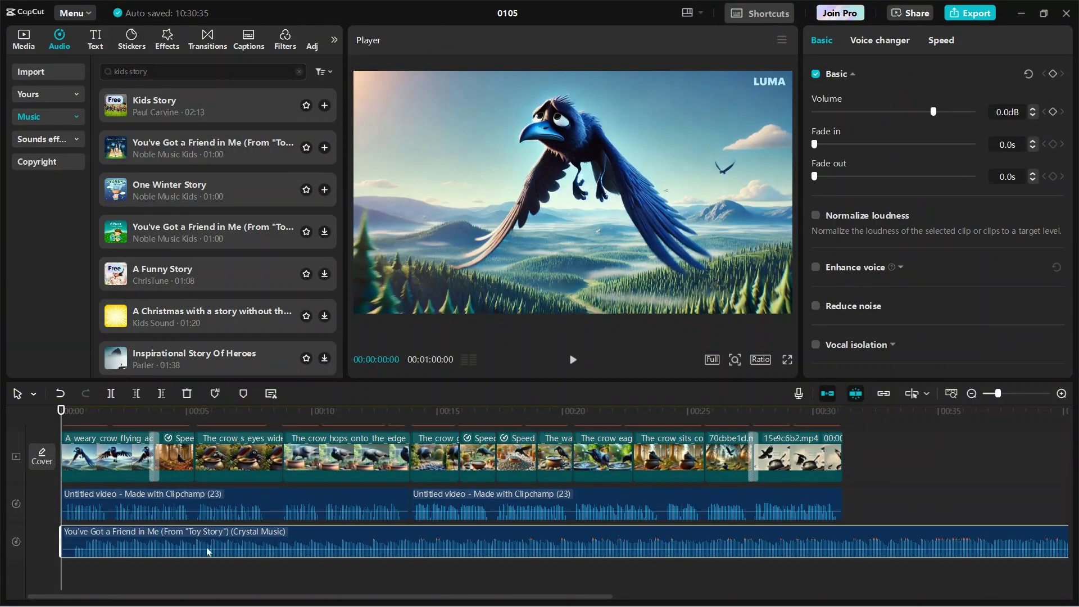
Step: Lower the background music's volume to about -19.7 dB, trim it to the video's end and preview the mix
key(space)
drag(934, 112, 898, 114)
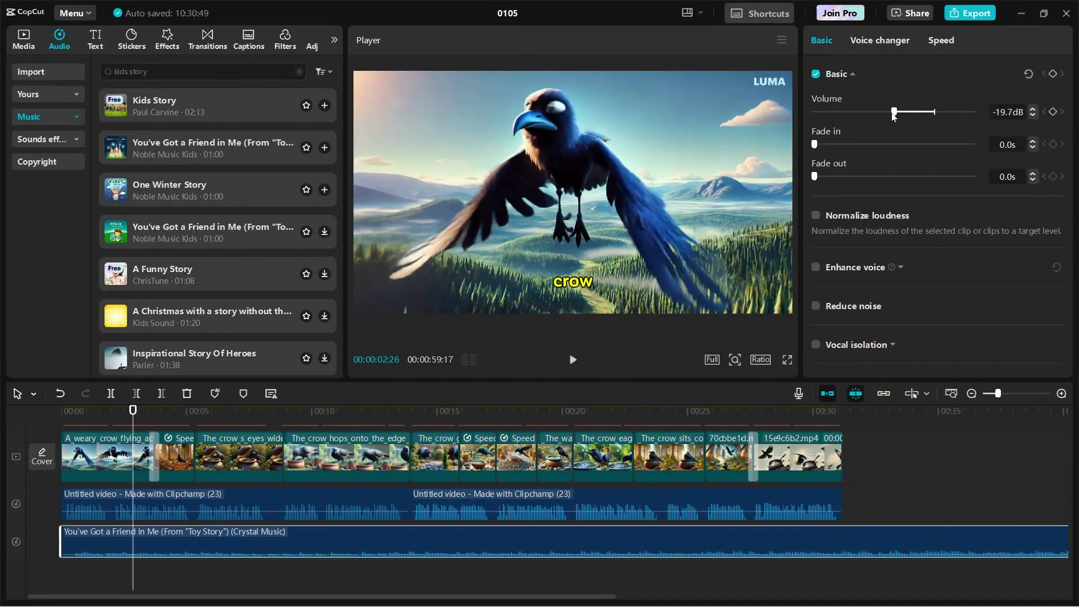
click(363, 570)
key(space)
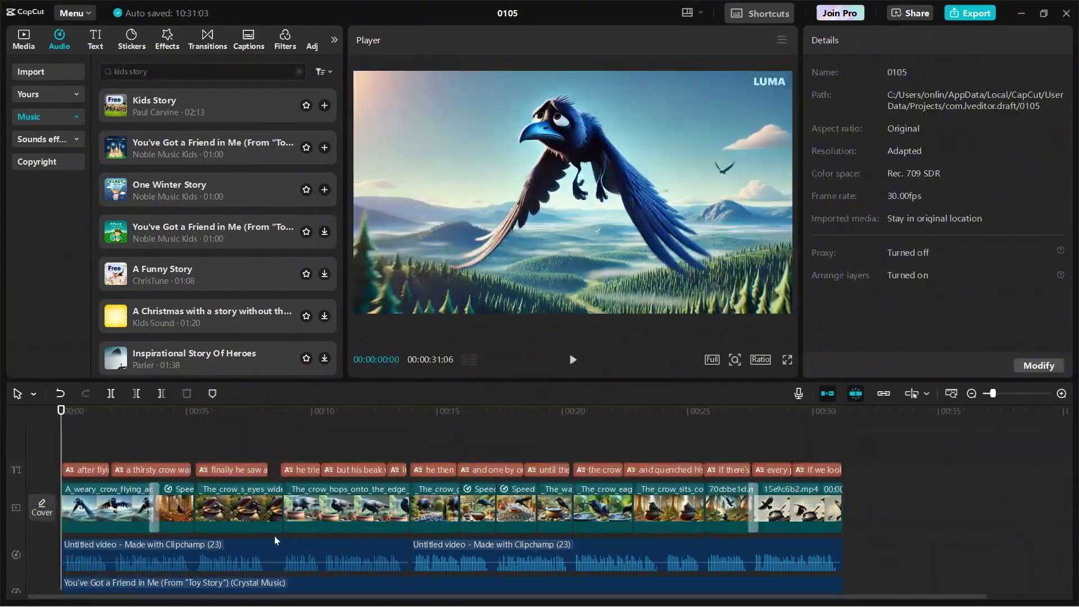
Step: Export the finished project as a 1080P mp4 video with H.264 at 30fps
click(969, 17)
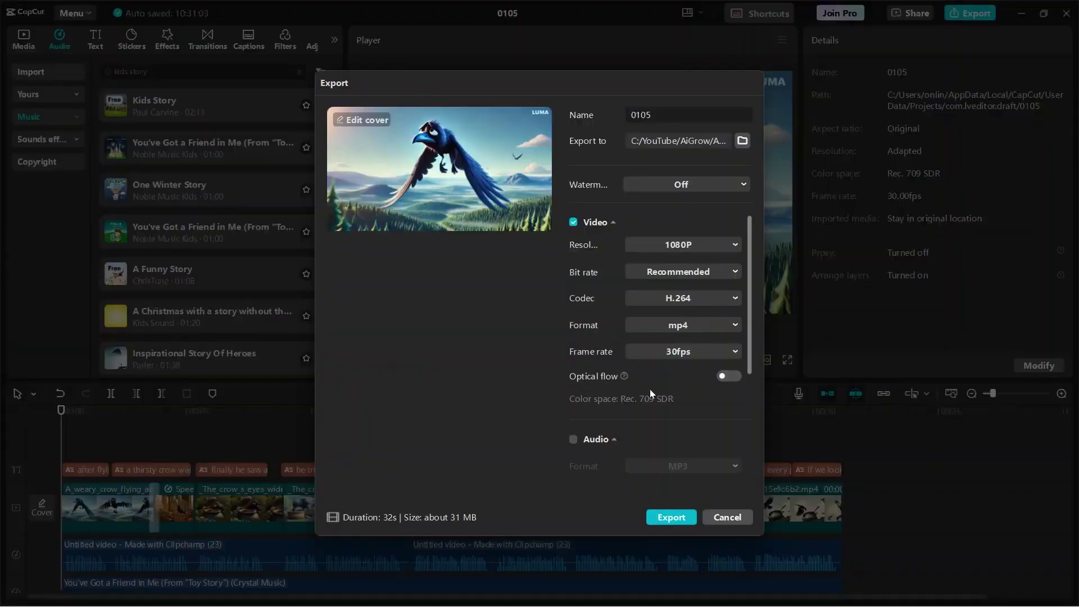
click(668, 519)
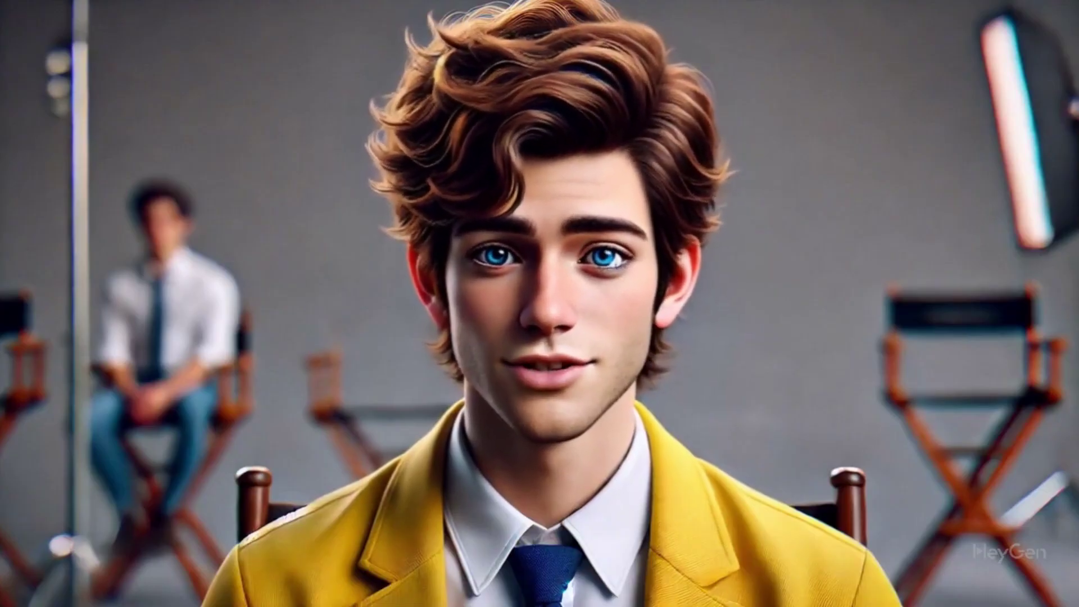